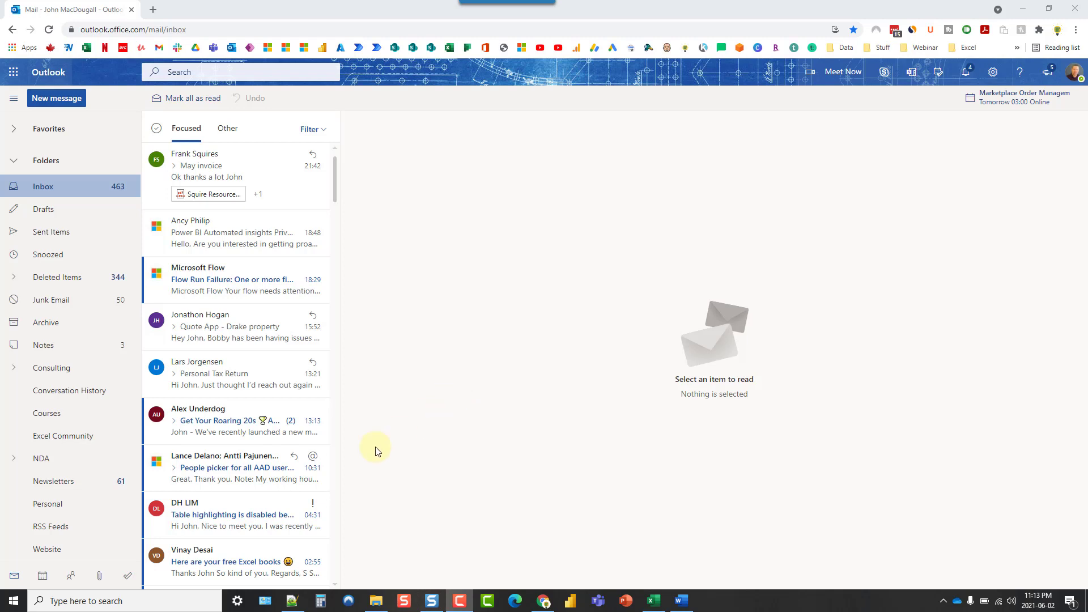
# - Show the June 2021 calendar in month view and bring up the layout choices
pyautogui.click(42, 576)
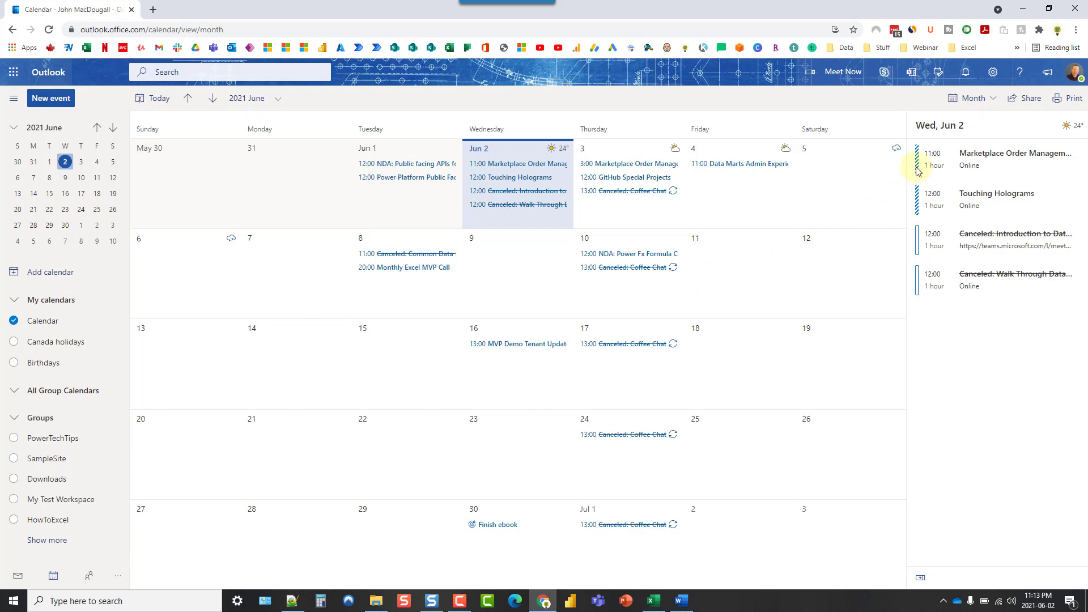
pyautogui.click(973, 99)
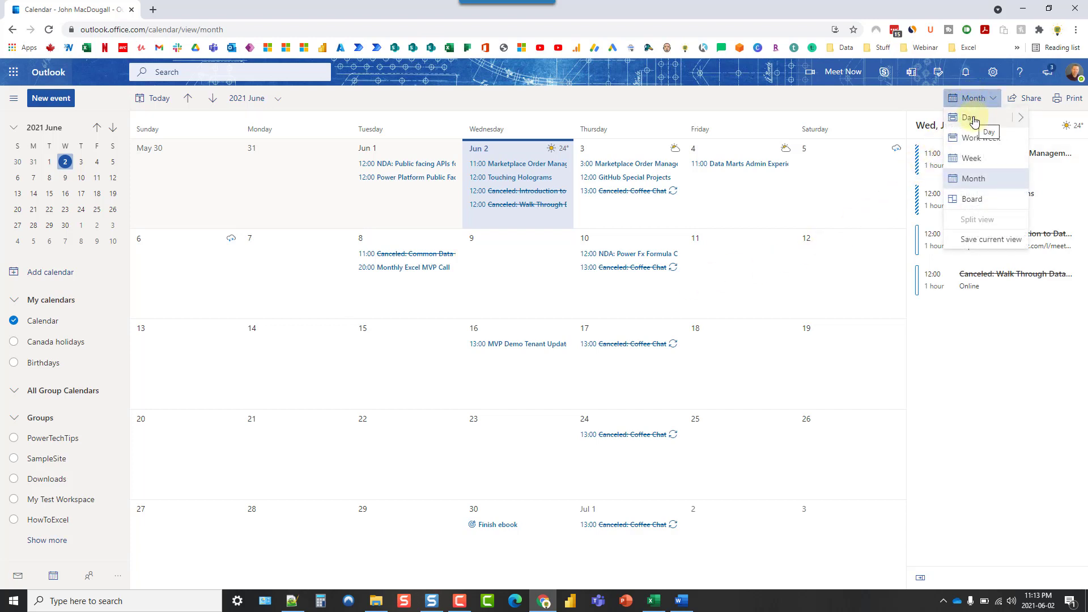
# - Switch the calendar to Board layout, shrink the Calendar card, and select the Tasks card
pyautogui.click(997, 206)
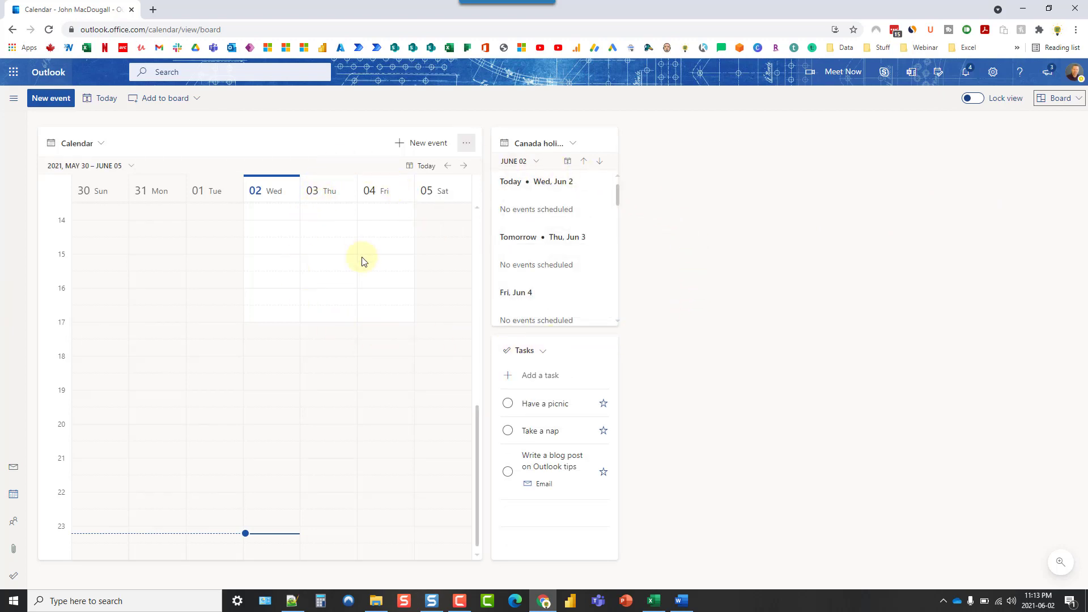
pyautogui.click(270, 139)
pyautogui.moveTo(270, 138)
pyautogui.mouseDown()
pyautogui.moveTo(292, 151)
pyautogui.moveTo(320, 120)
pyautogui.moveTo(277, 151)
pyautogui.moveTo(308, 124)
pyautogui.moveTo(286, 145)
pyautogui.moveTo(300, 129)
pyautogui.moveTo(277, 139)
pyautogui.mouseUp()
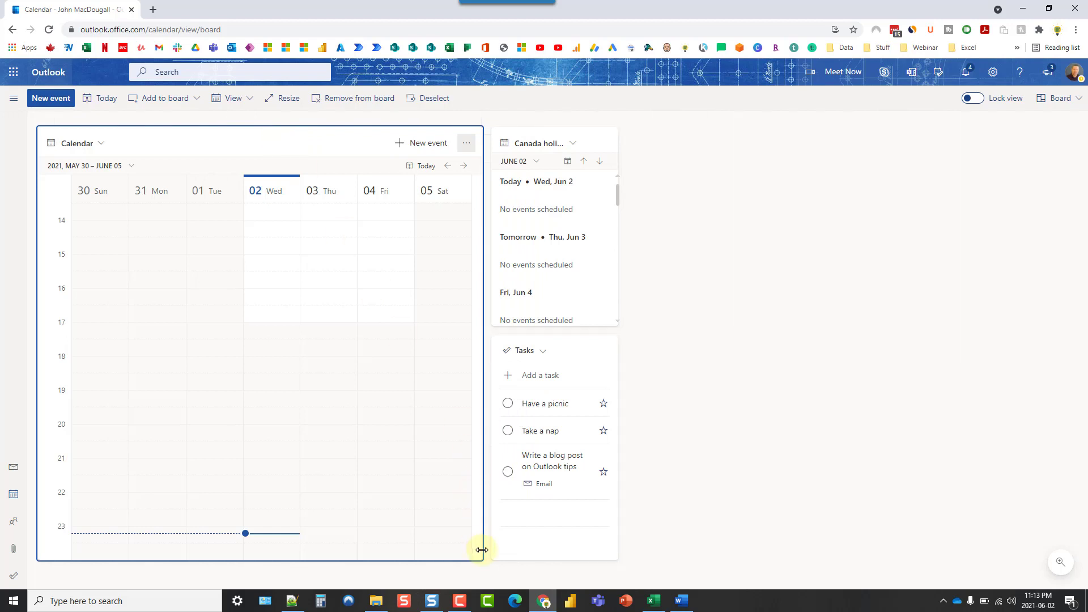
pyautogui.moveTo(482, 558); pyautogui.dragTo(431, 518)
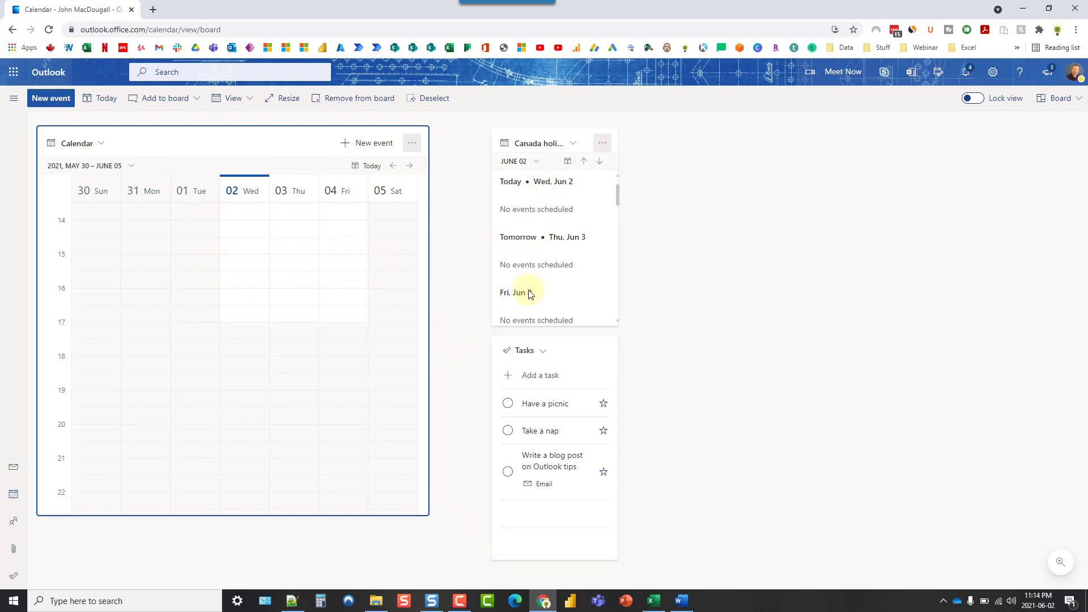
pyautogui.click(557, 342)
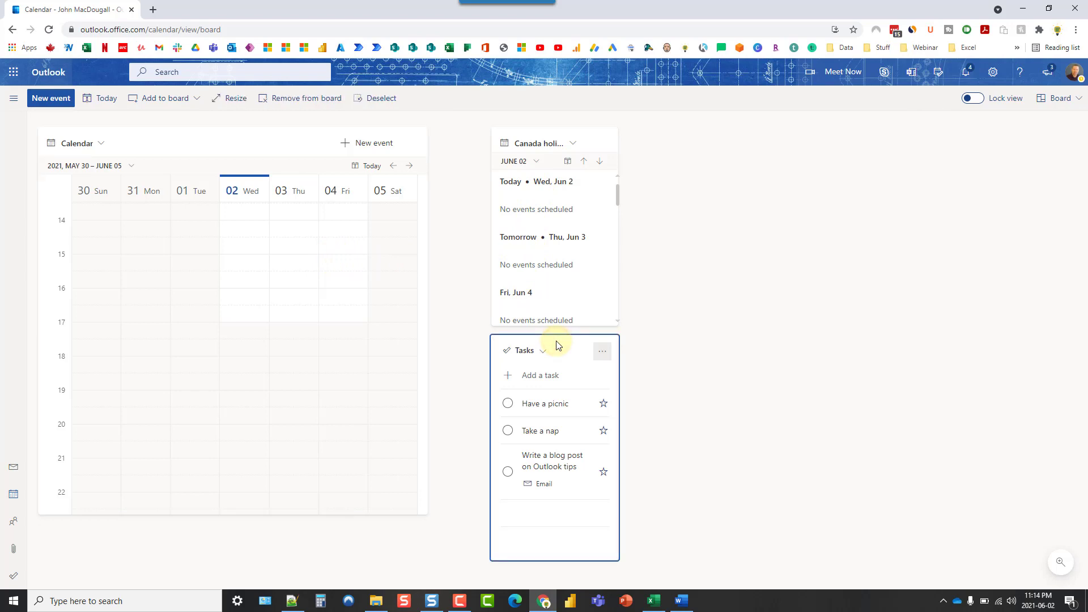
pyautogui.click(187, 101)
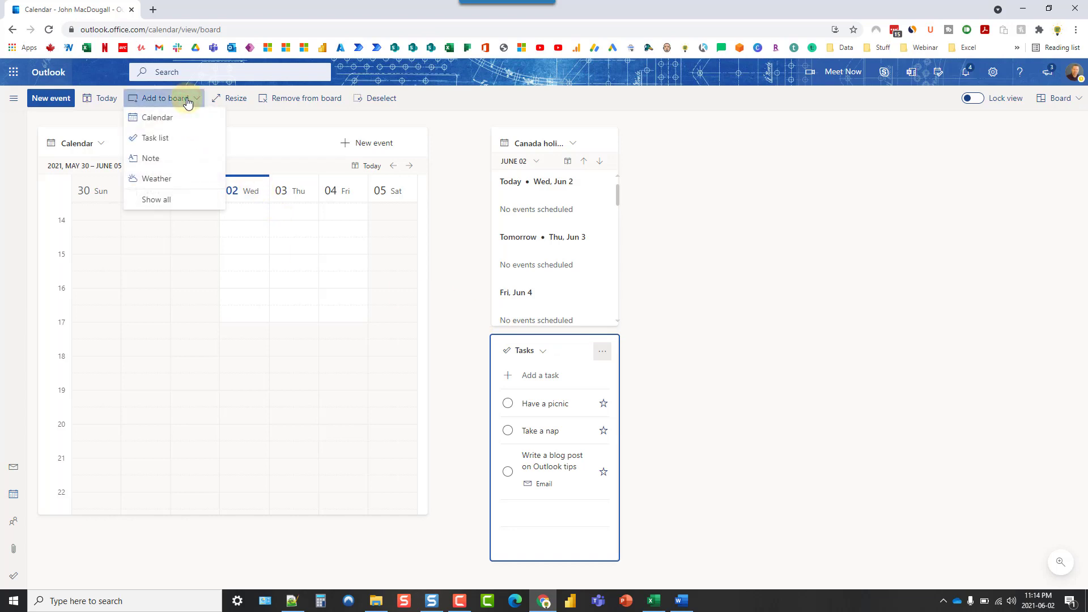
# - Add a Note card titled 'Title' with the body text 'Hello'
pyautogui.click(165, 200)
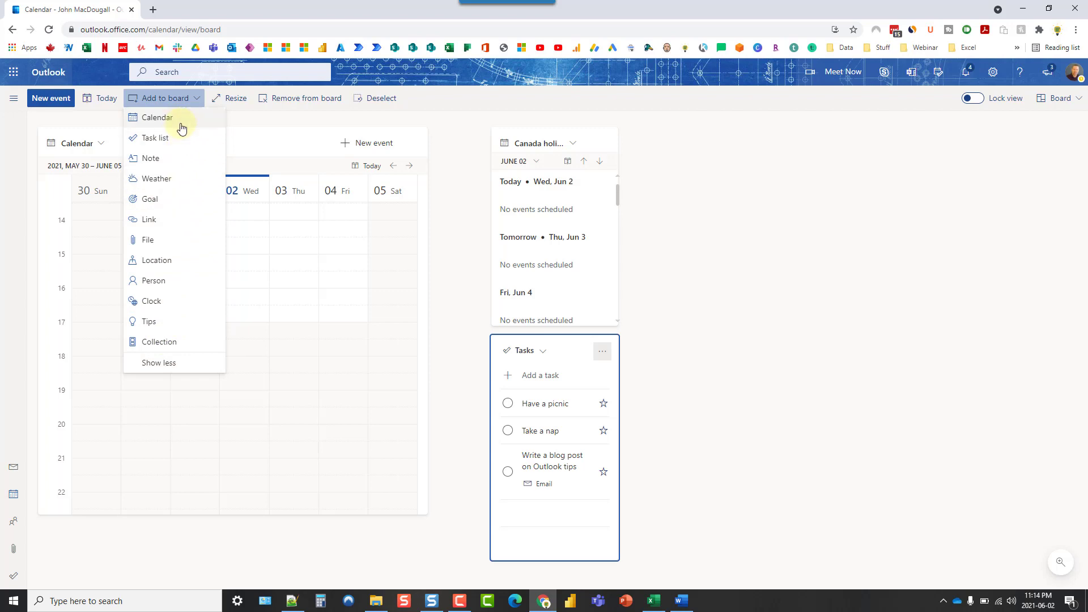
pyautogui.click(170, 160)
pyautogui.click(678, 165)
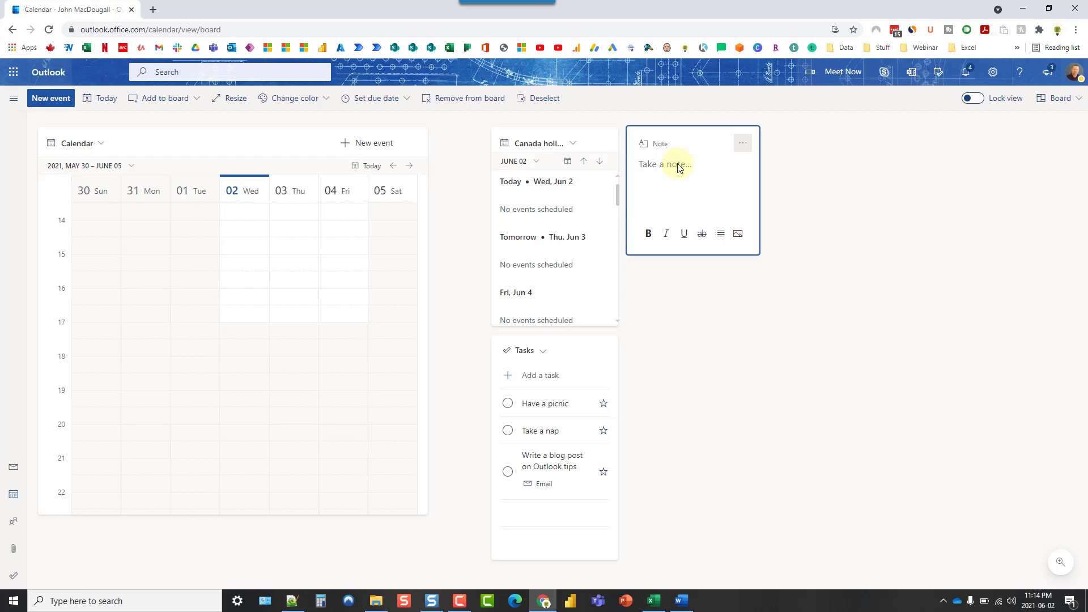
pyautogui.write('T')
pyautogui.write('Hello')
# - Insert The Ultimate Guide to Pivot Tables.png into the note and enlarge the card to fit
pyautogui.click(740, 235)
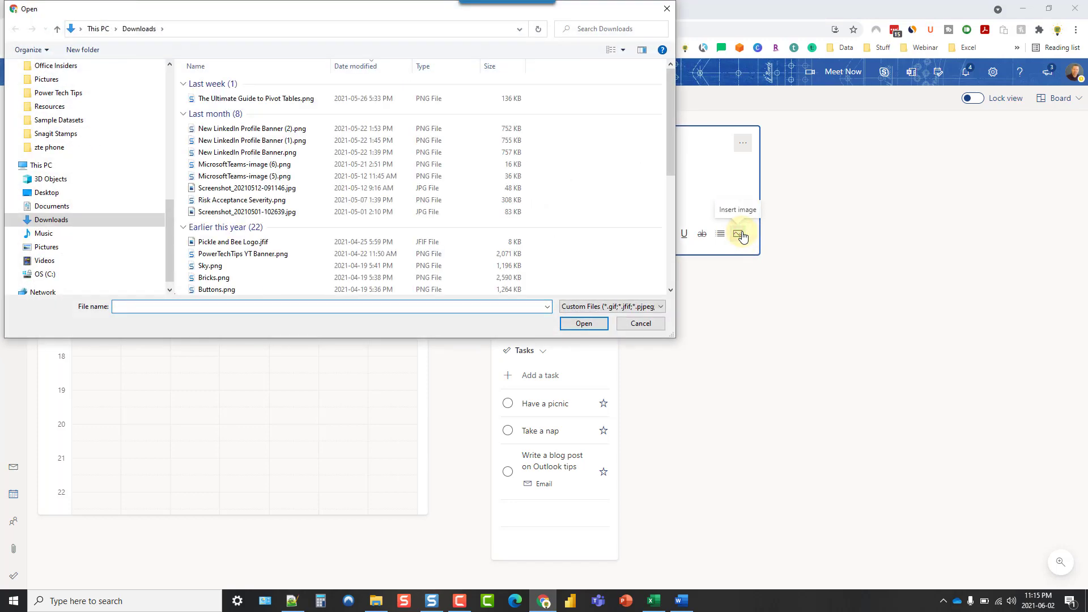
pyautogui.click(273, 98)
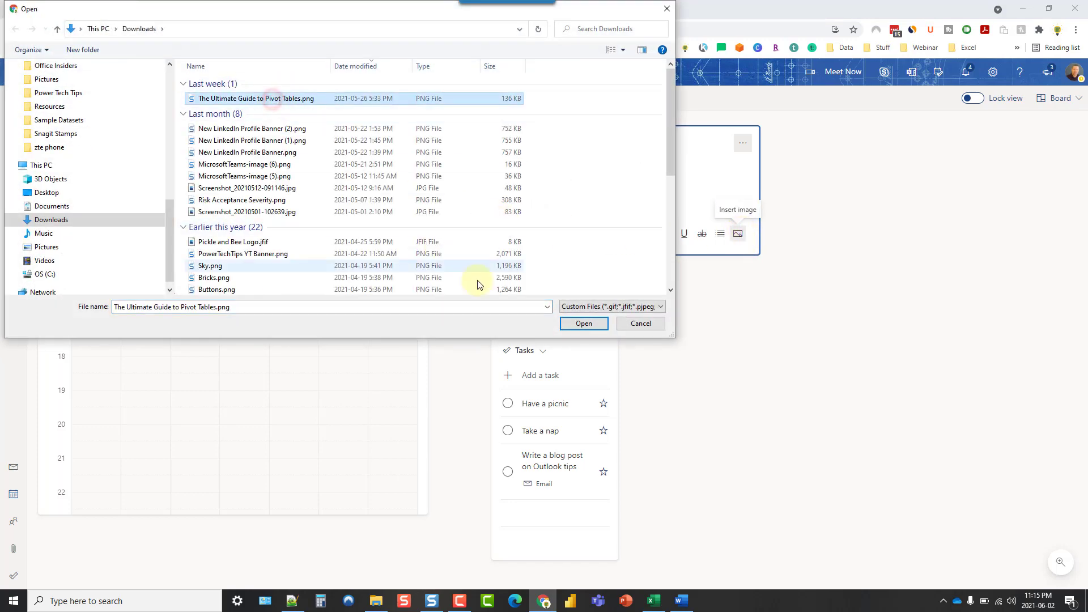
pyautogui.click(584, 323)
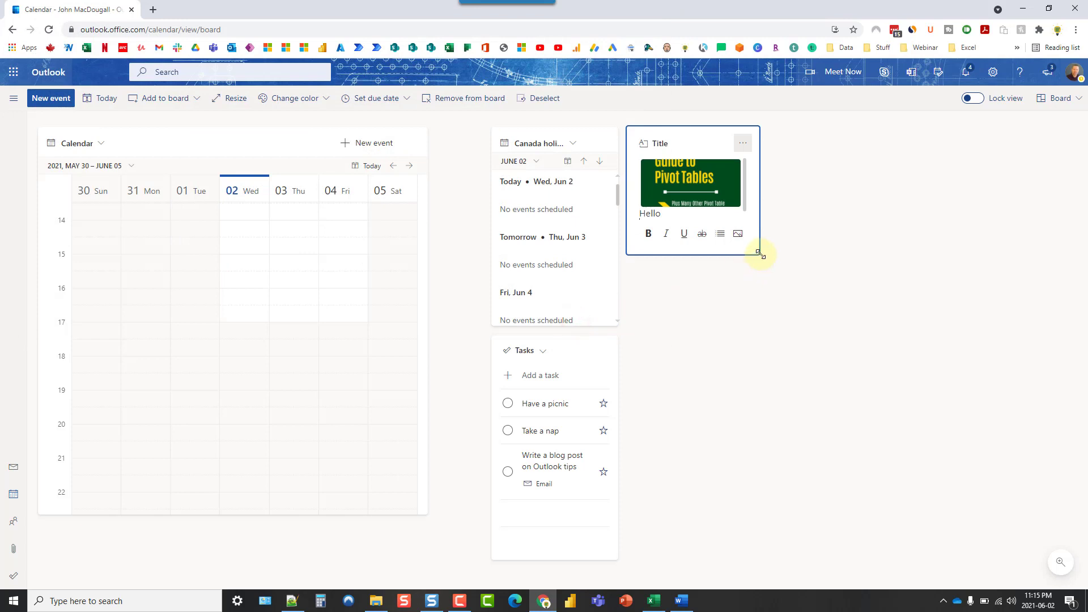
pyautogui.moveTo(761, 255); pyautogui.dragTo(755, 404)
pyautogui.click(700, 418)
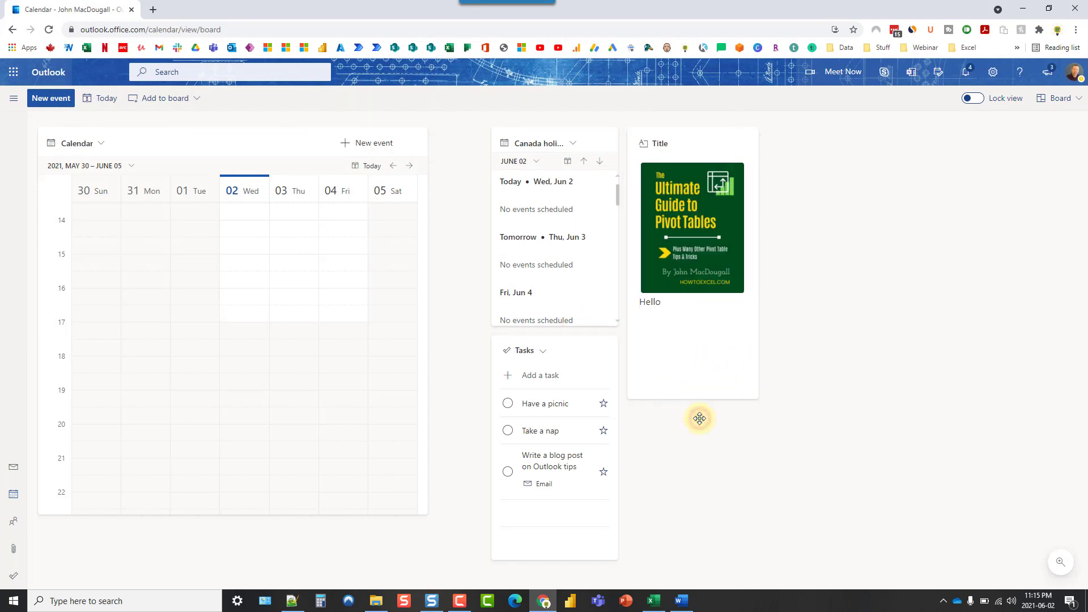
# - Give the note a June 3 due date and make it yellow
pyautogui.click(694, 138)
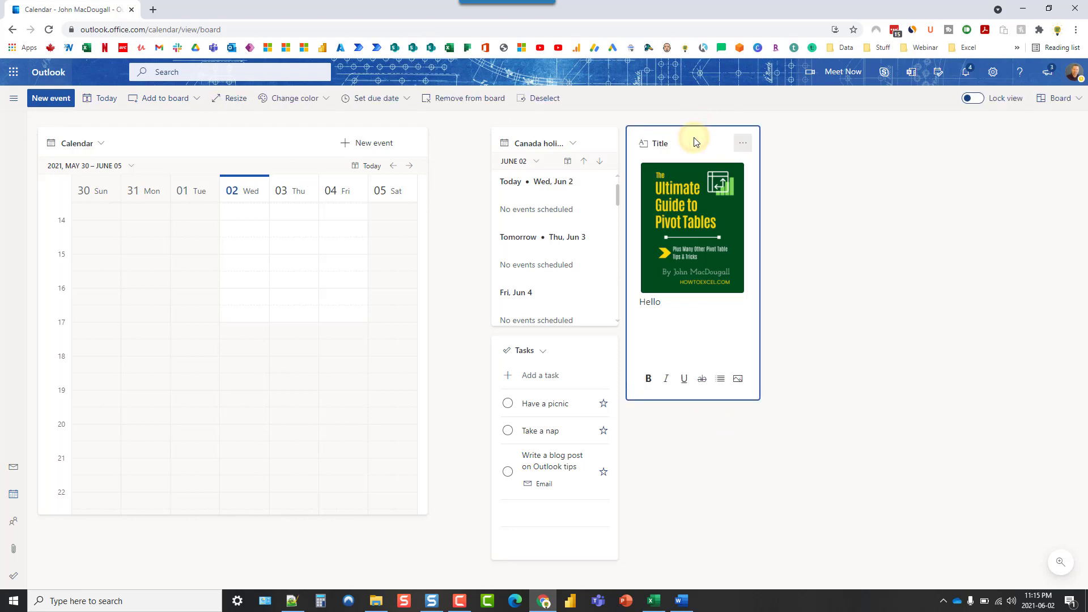
pyautogui.click(743, 144)
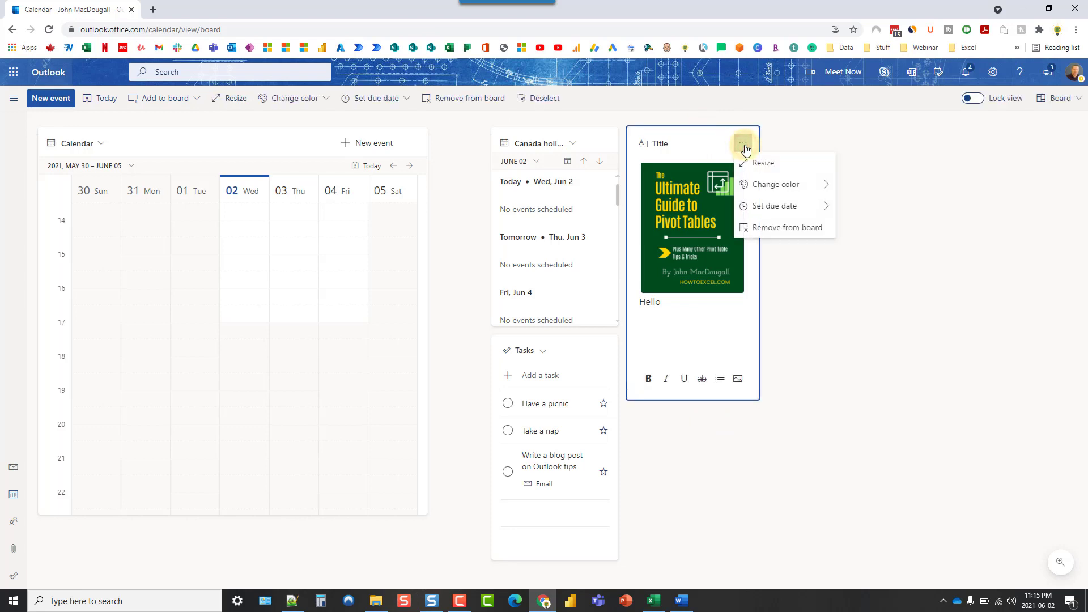
pyautogui.moveTo(772, 210)
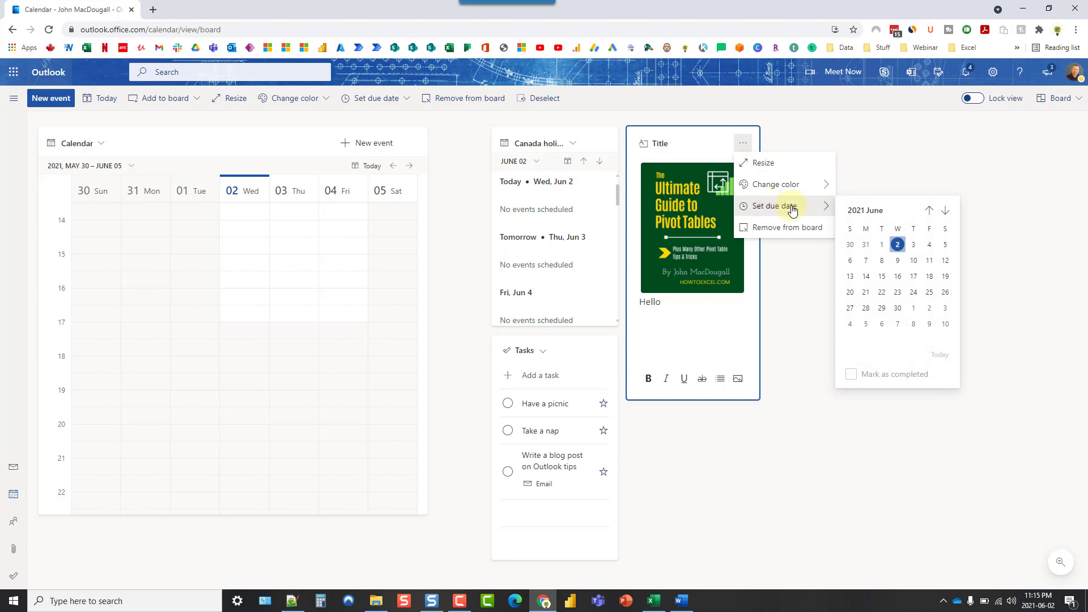
pyautogui.click(914, 245)
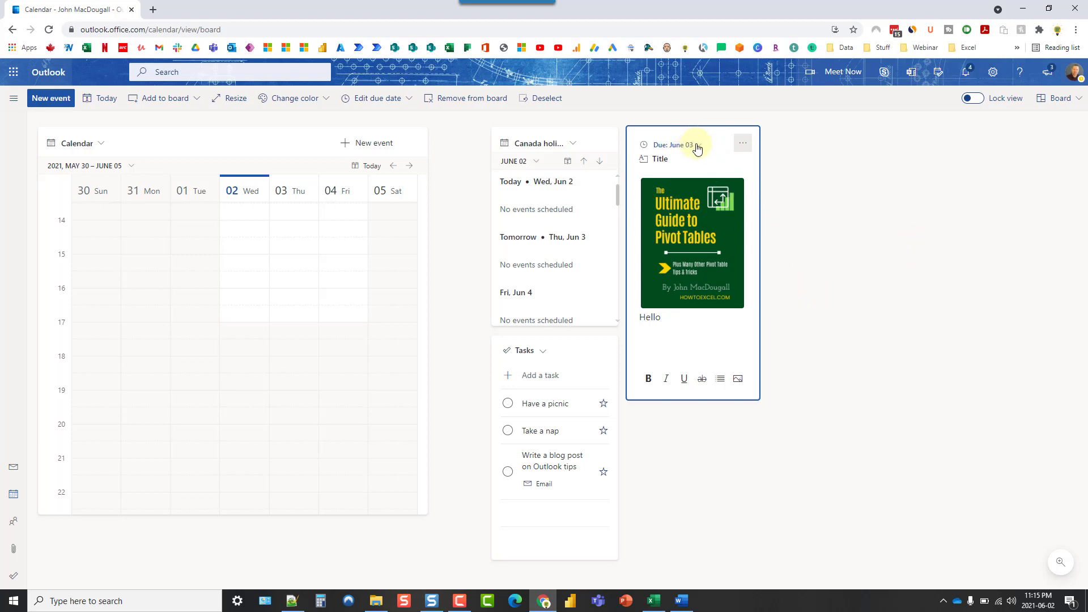
pyautogui.click(743, 144)
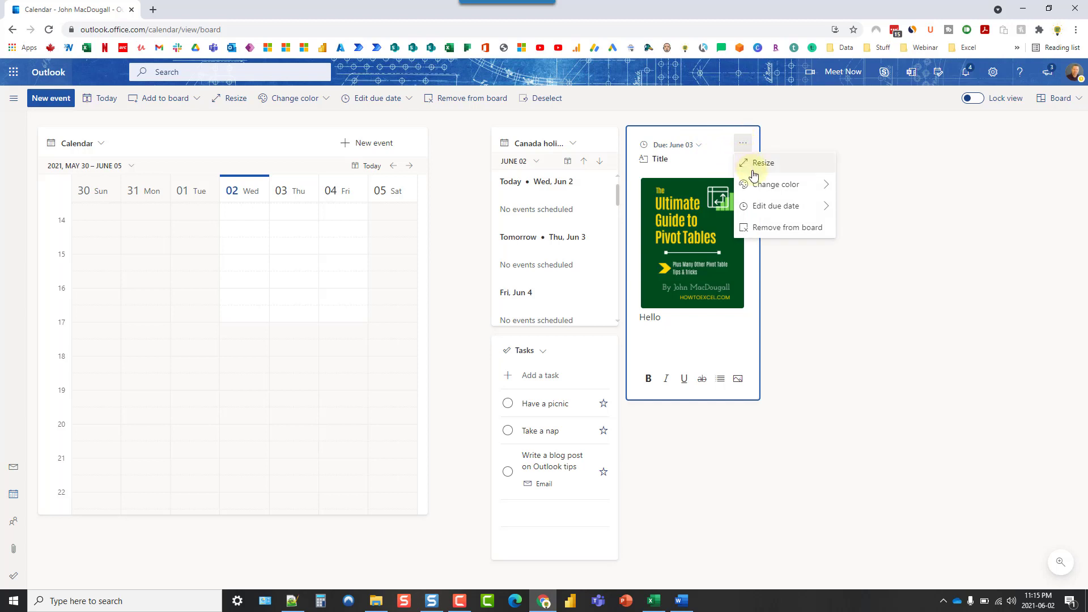
pyautogui.click(779, 184)
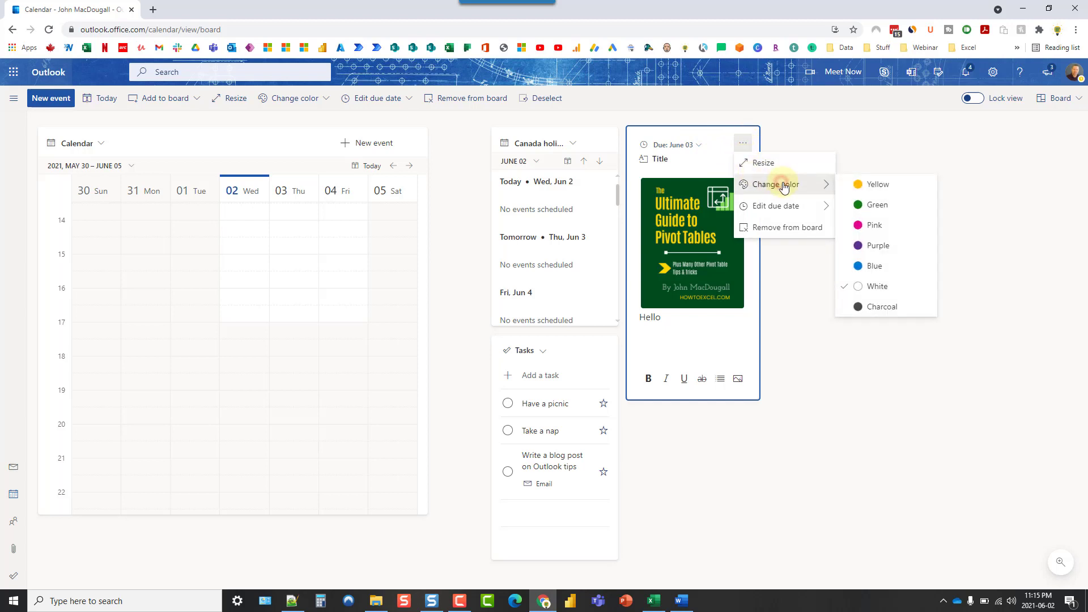
pyautogui.click(873, 187)
pyautogui.click(715, 134)
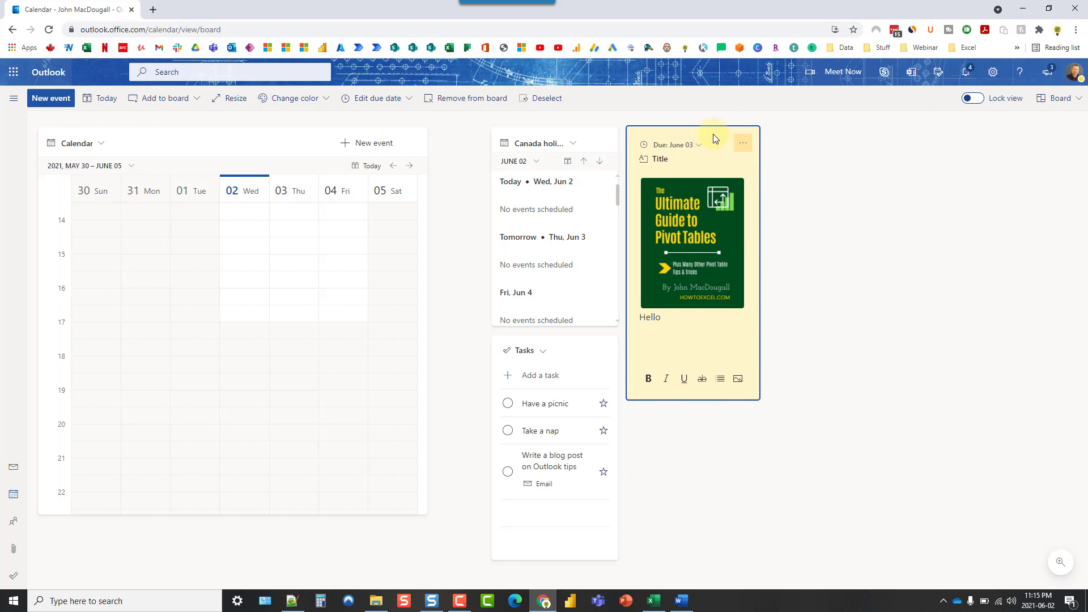
# - Add a Weather card for Kitchener, Ontario
pyautogui.click(189, 103)
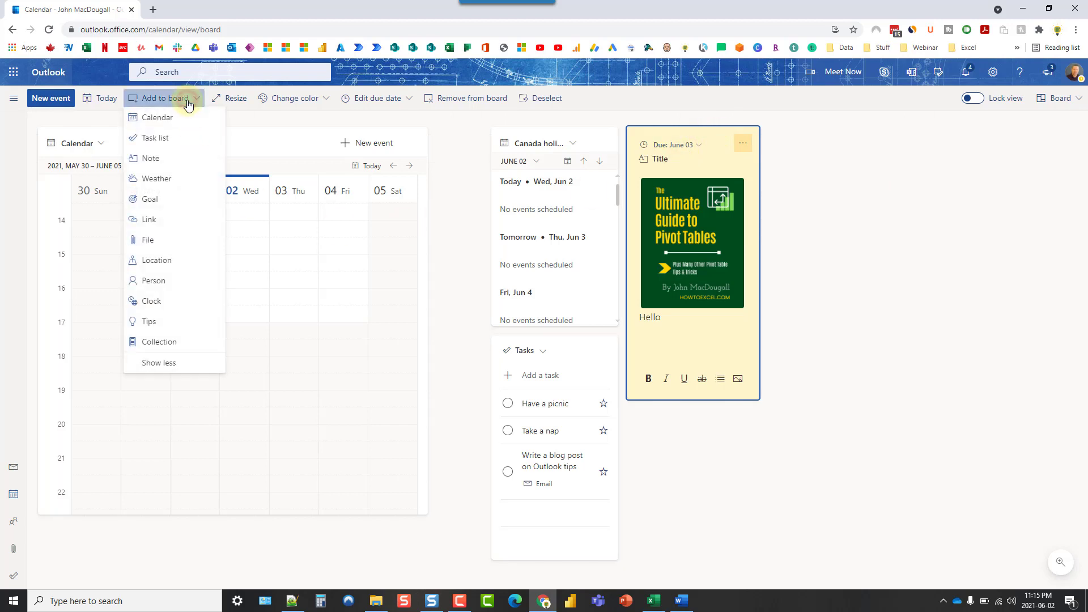
pyautogui.click(164, 178)
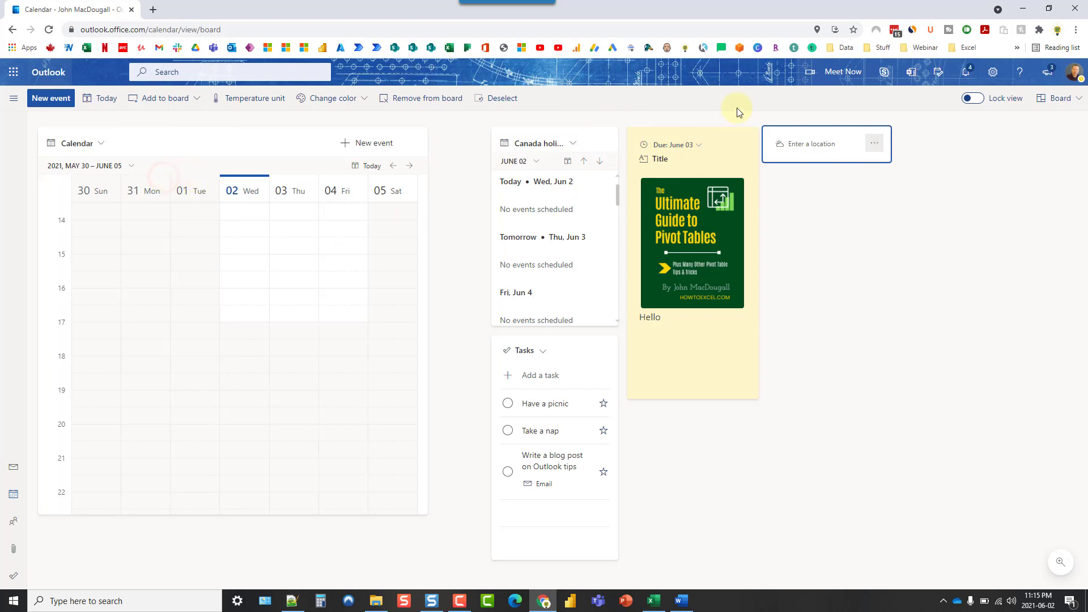
pyautogui.write('kitch')
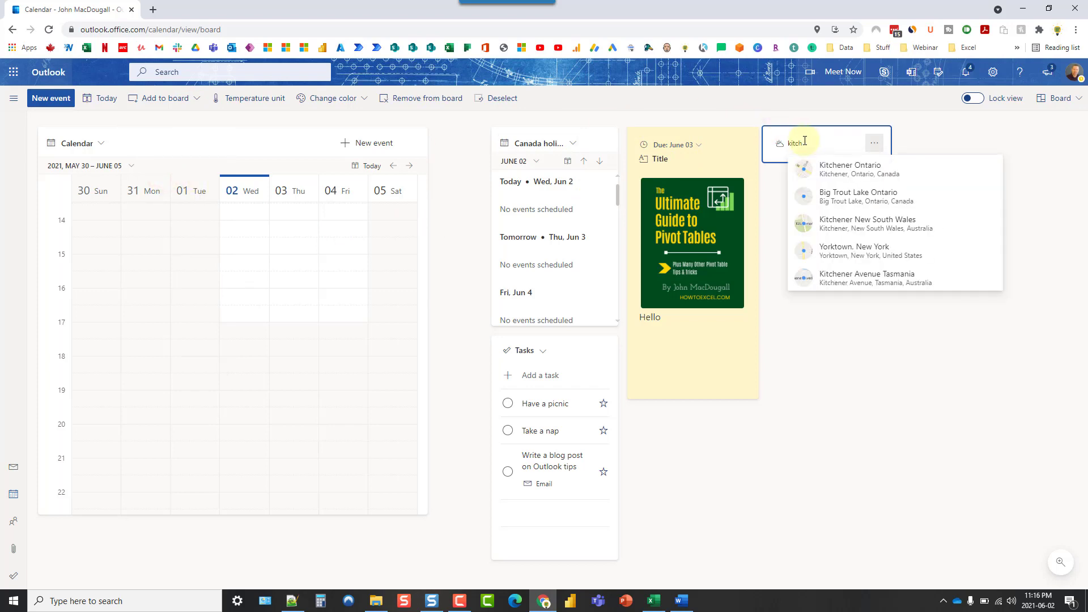
pyautogui.click(850, 167)
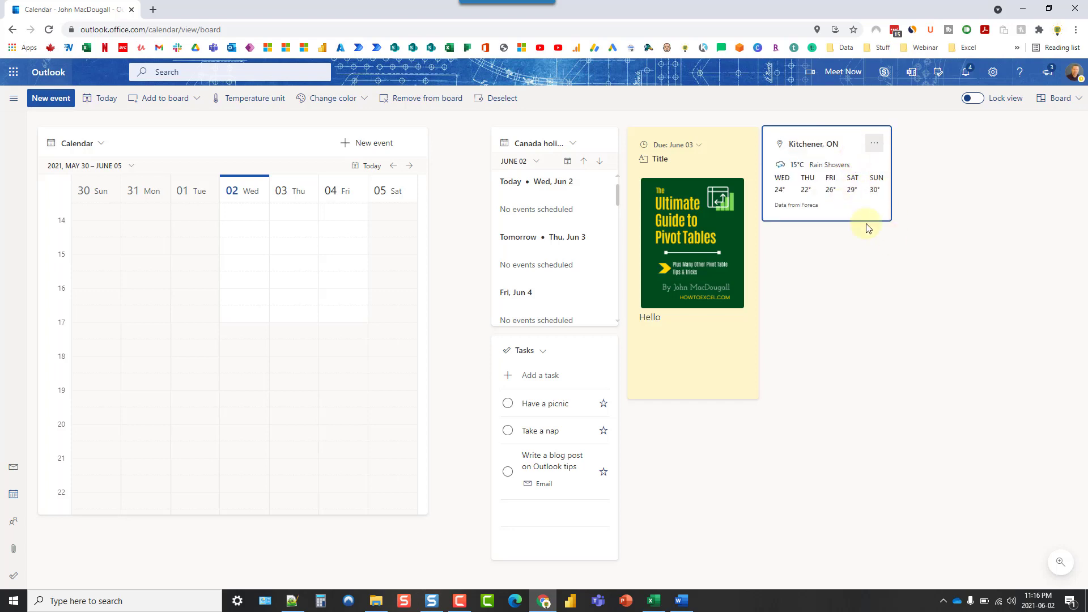
# - Add a 'Finish writing book' goal due June 4 and select its Friday 04 calendar event
pyautogui.click(150, 100)
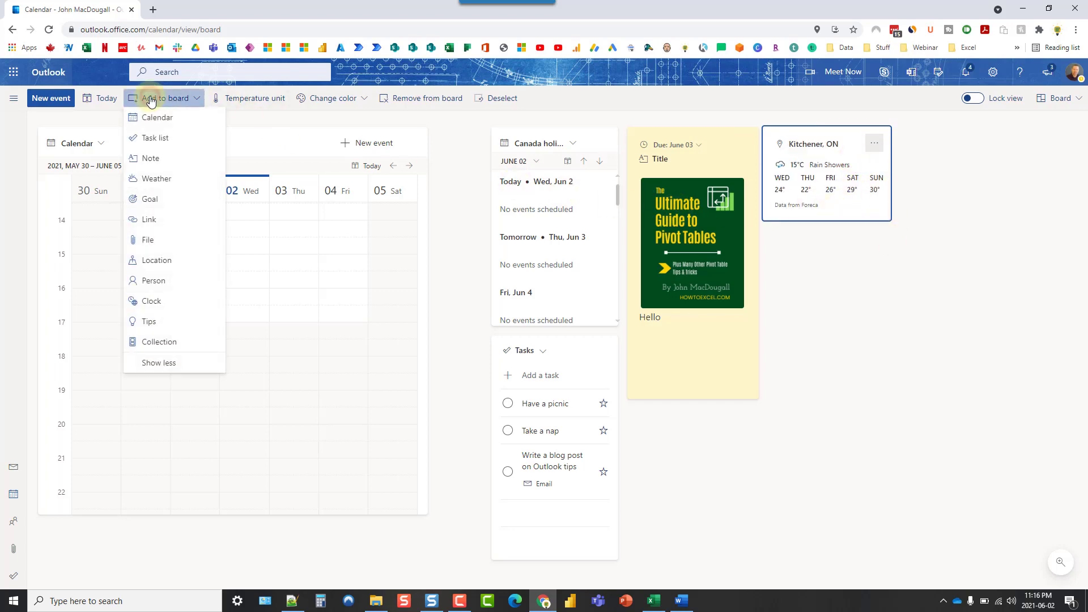
pyautogui.click(150, 199)
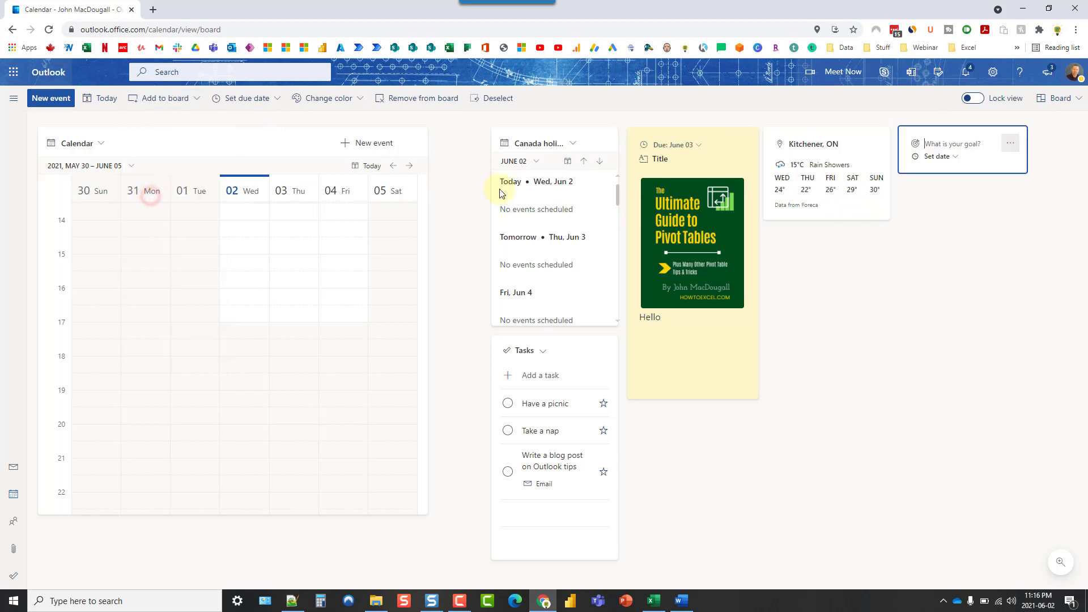
pyautogui.click(939, 144)
pyautogui.write('Finish writing book')
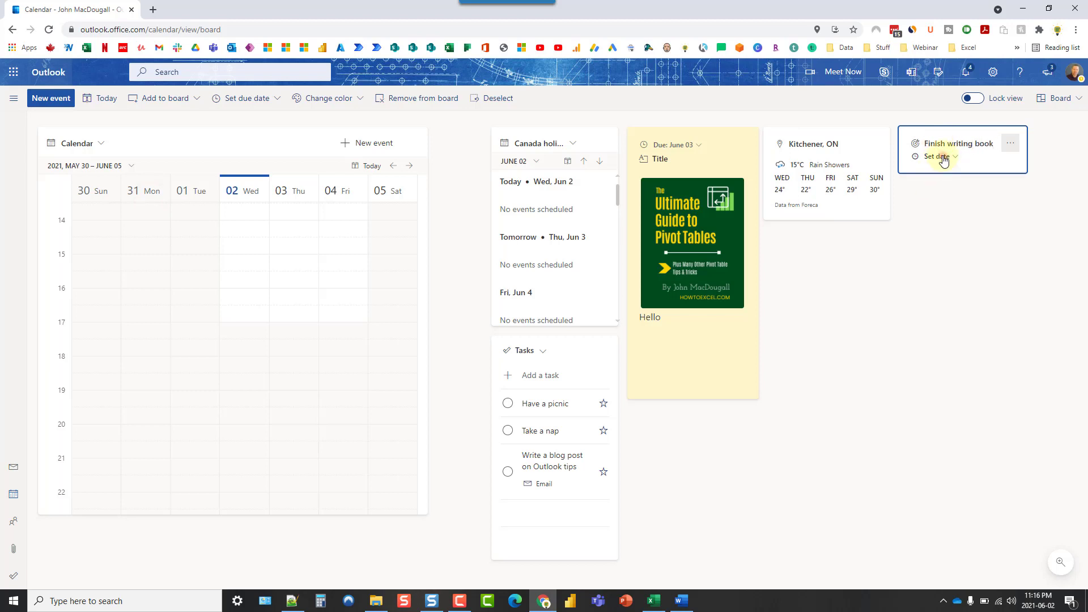
pyautogui.click(936, 161)
pyautogui.click(955, 213)
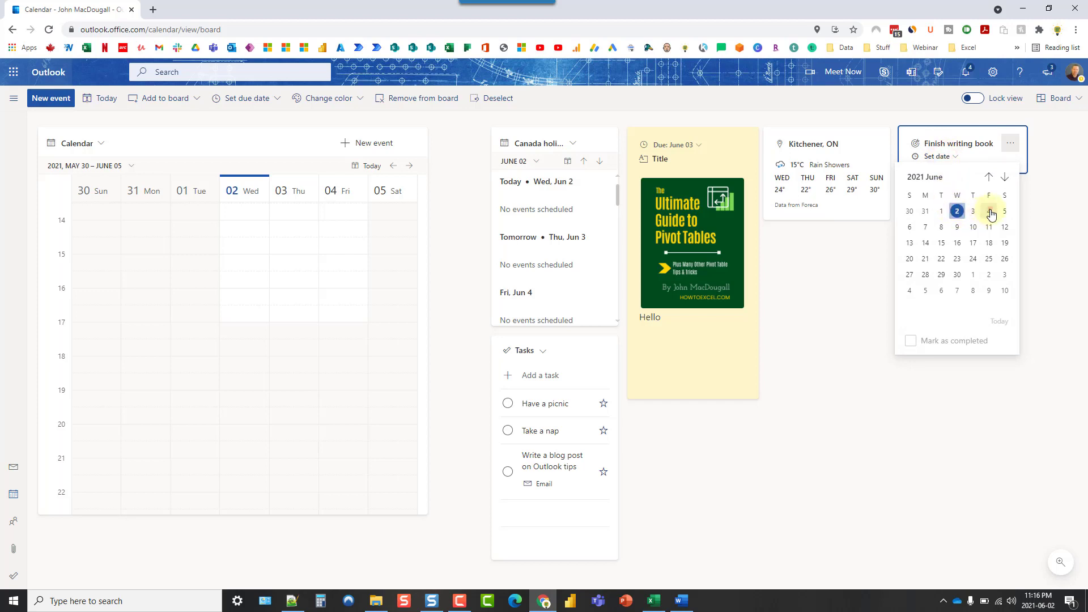
pyautogui.click(988, 212)
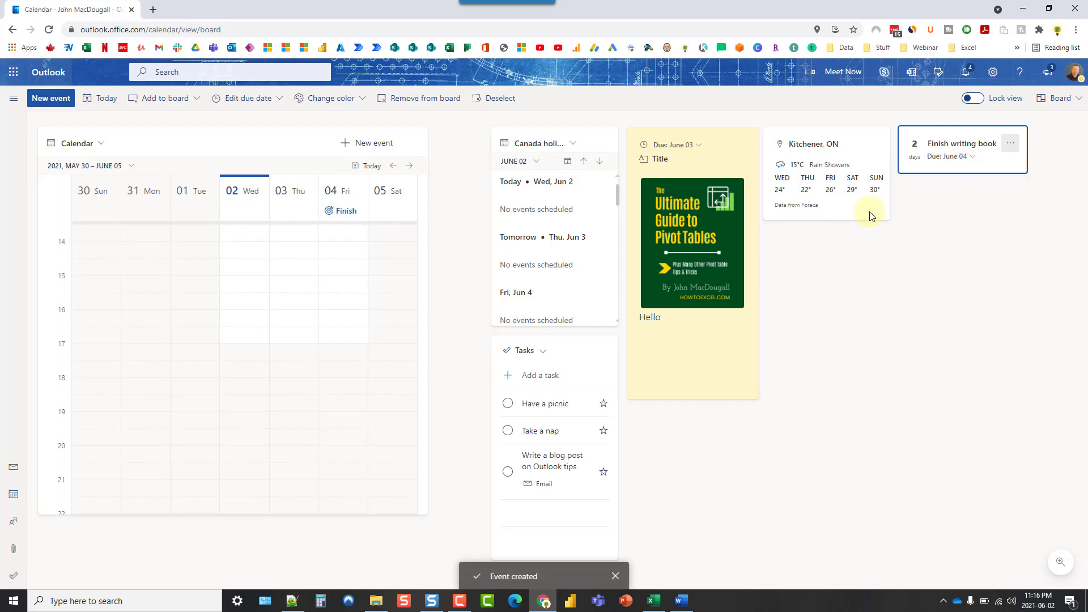
pyautogui.click(340, 217)
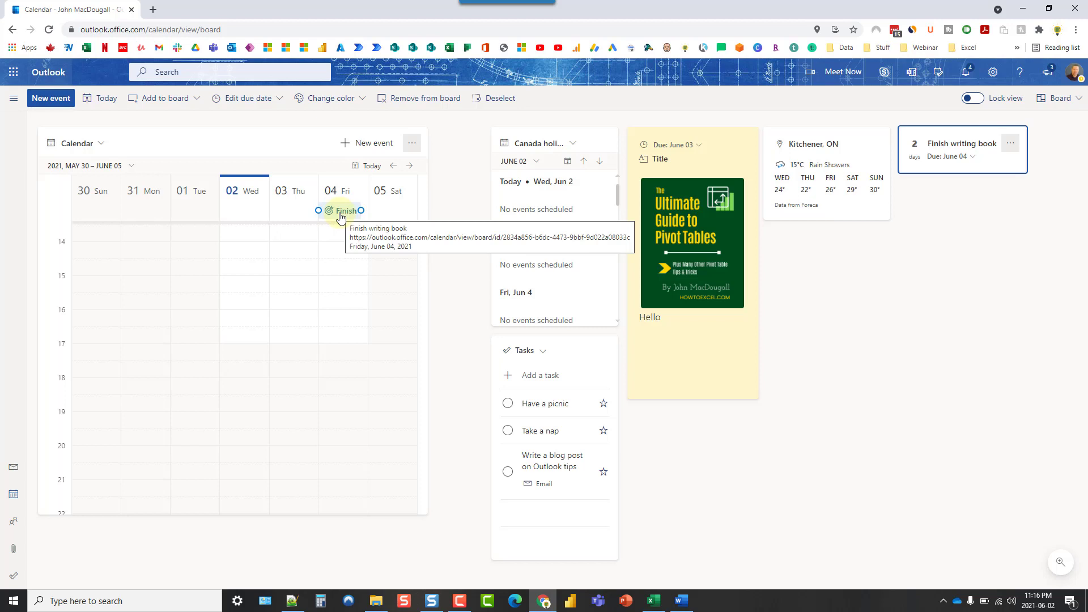
pyautogui.click(176, 98)
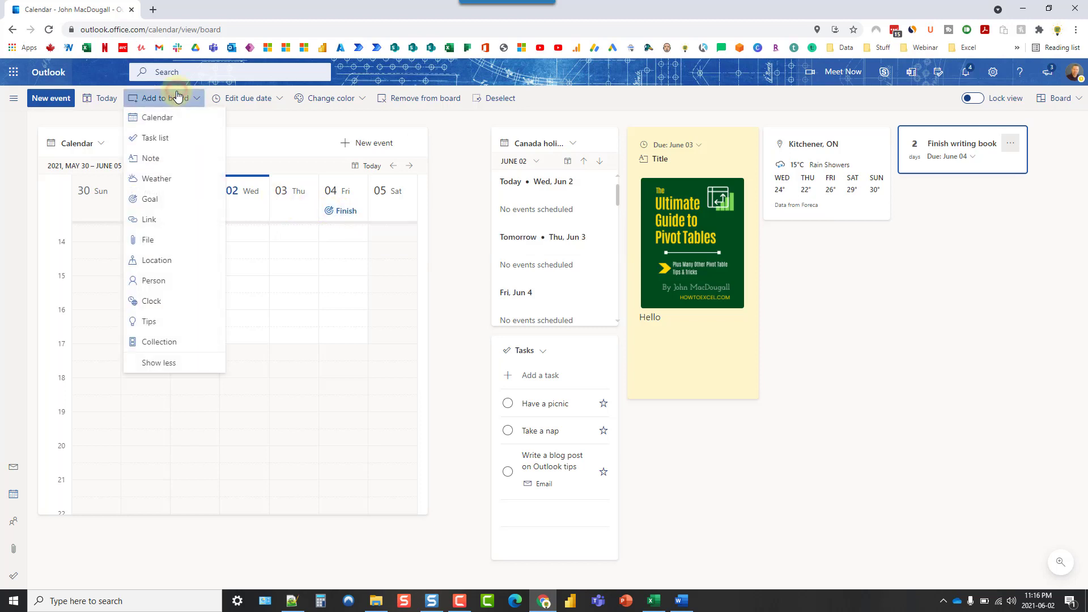
pyautogui.click(153, 221)
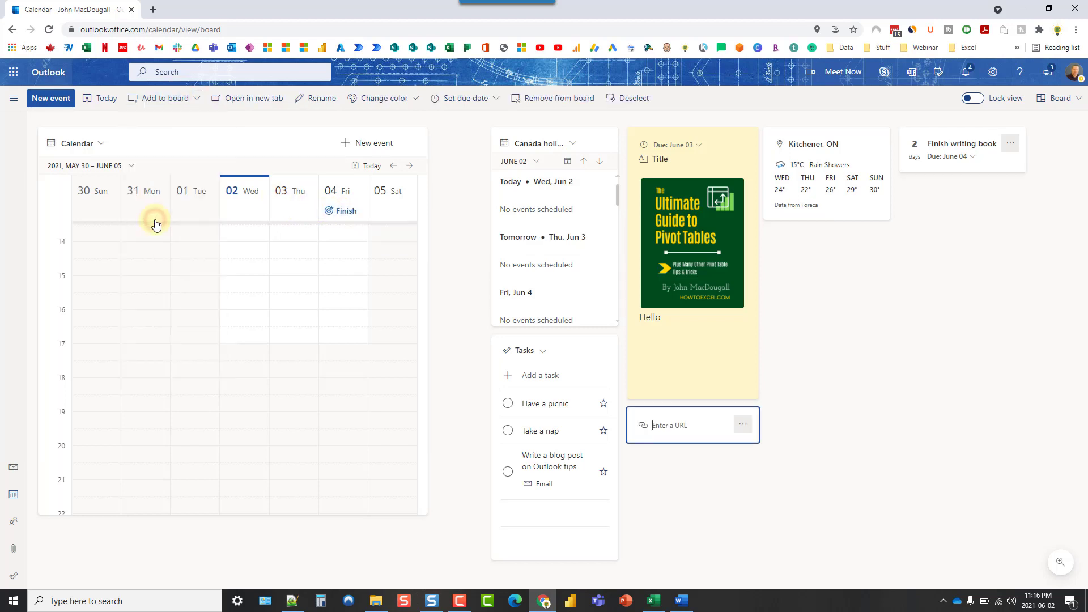
pyautogui.click(680, 425)
pyautogui.write('howtoexcel.org')
pyautogui.press('Return')
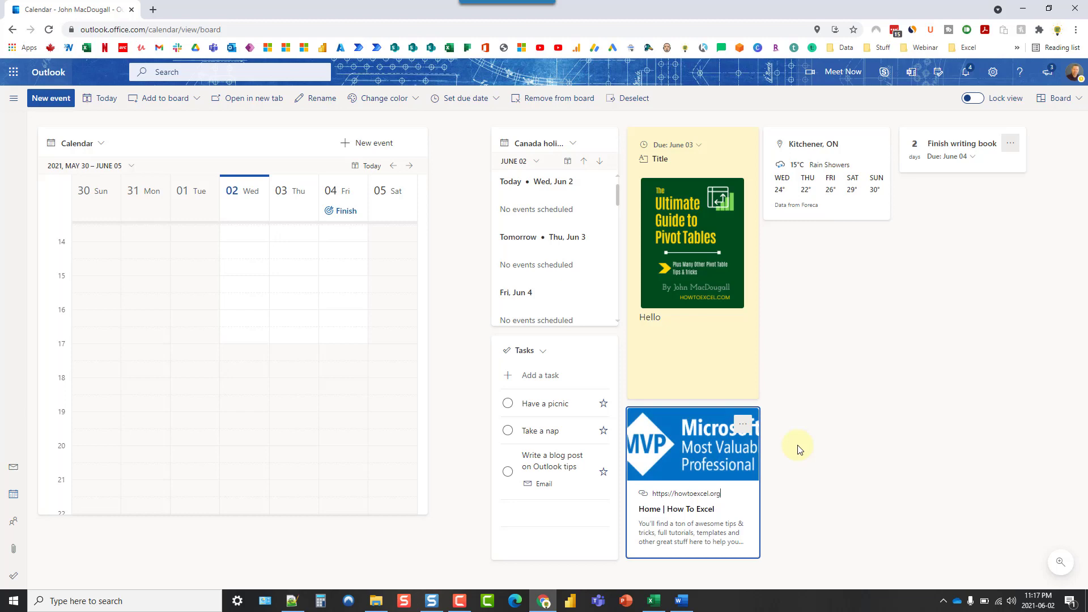
pyautogui.click(684, 510)
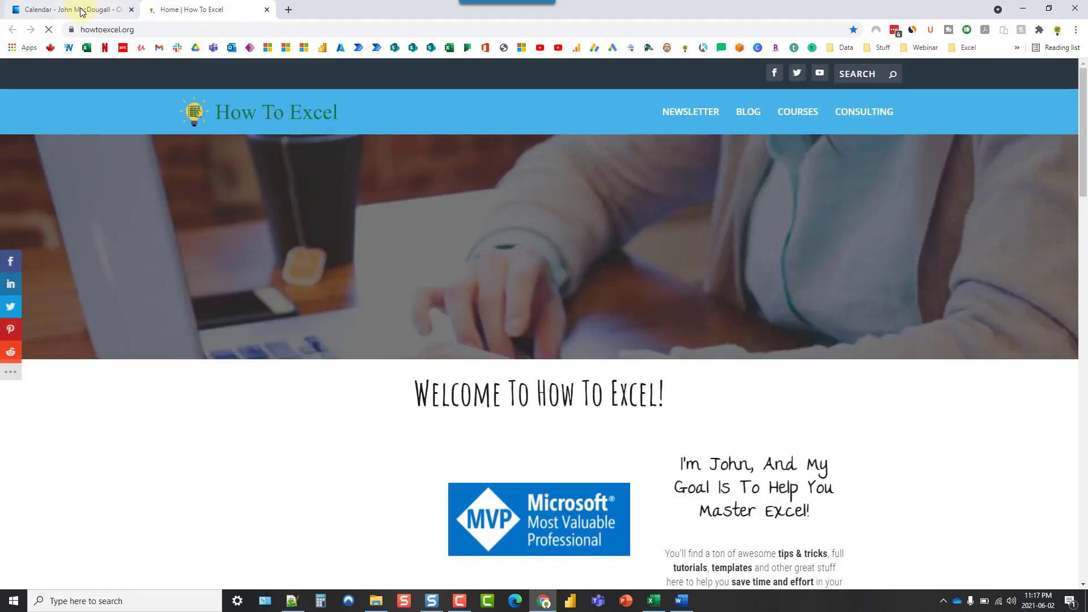
pyautogui.click(79, 11)
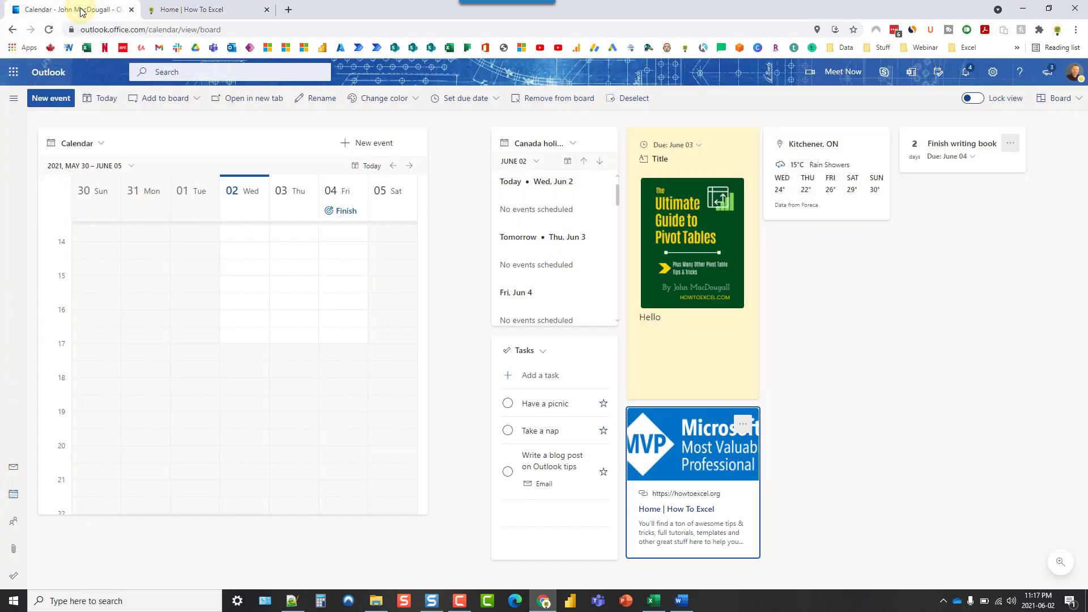
# - Add a OneDrive file card for Excel YouTube Vote.xlsx and place it under the Kitchener weather card
pyautogui.click(174, 102)
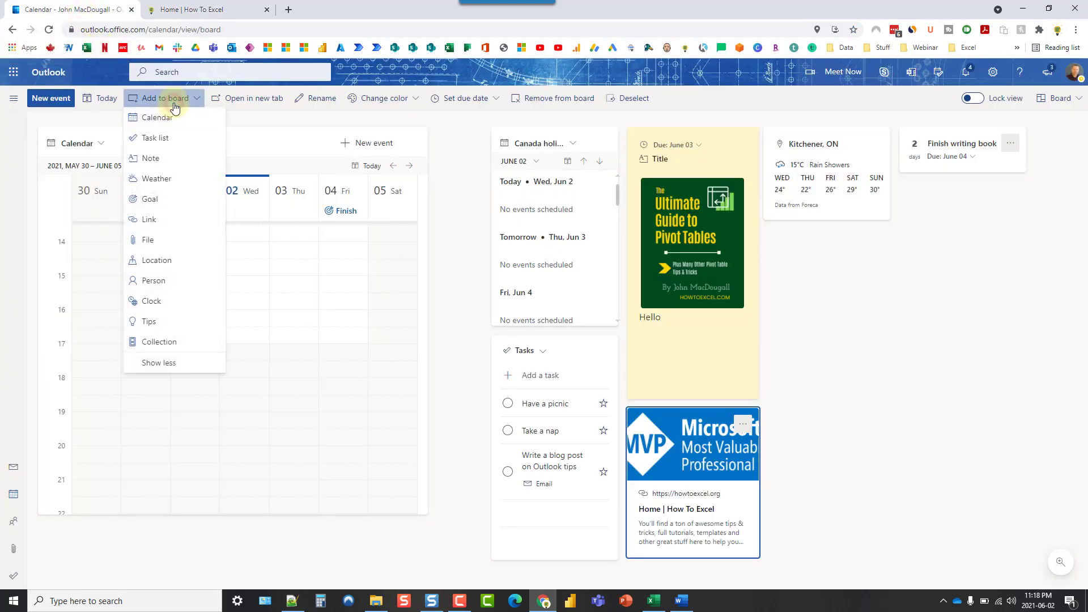
pyautogui.click(173, 236)
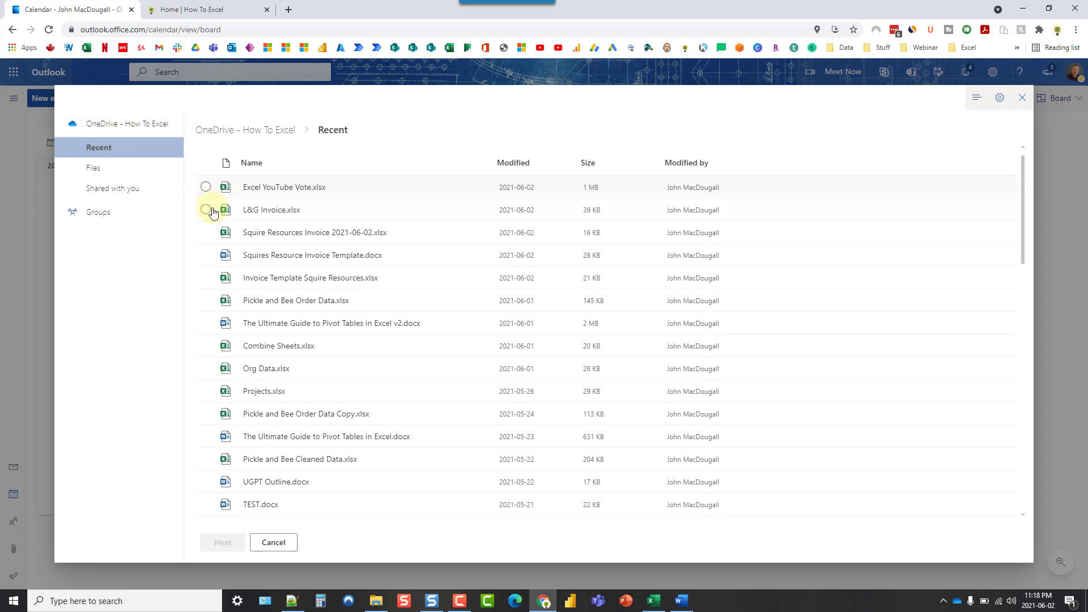
pyautogui.click(206, 188)
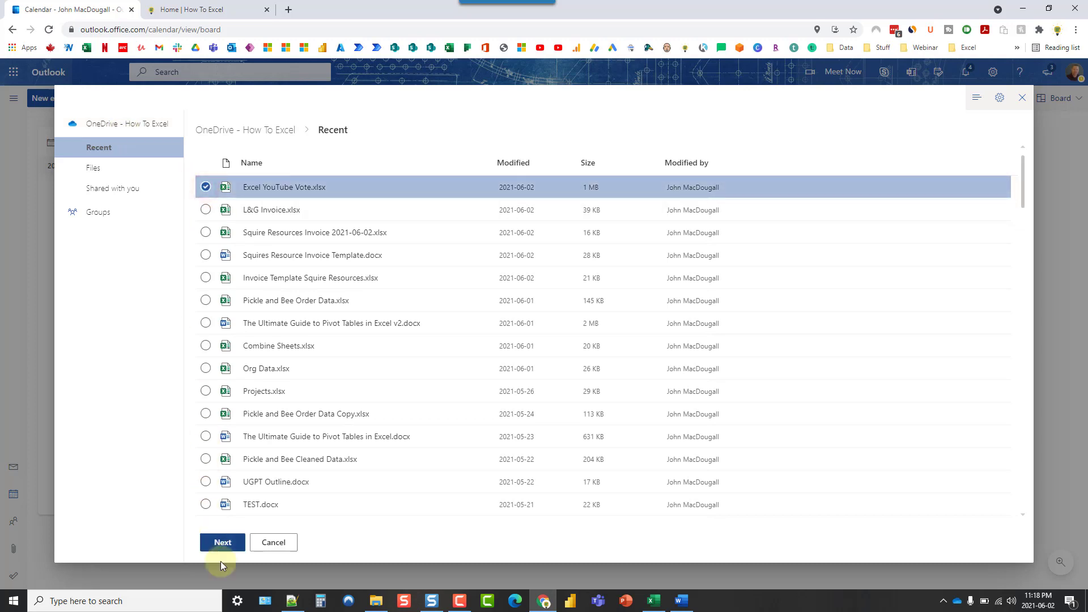
pyautogui.click(221, 542)
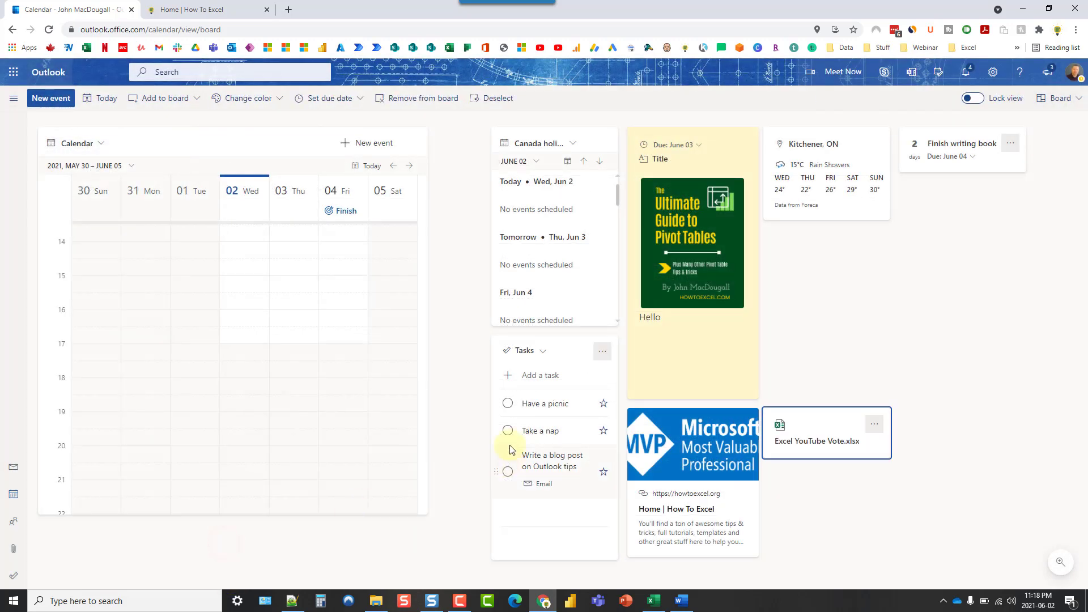
pyautogui.moveTo(790, 413); pyautogui.dragTo(800, 238)
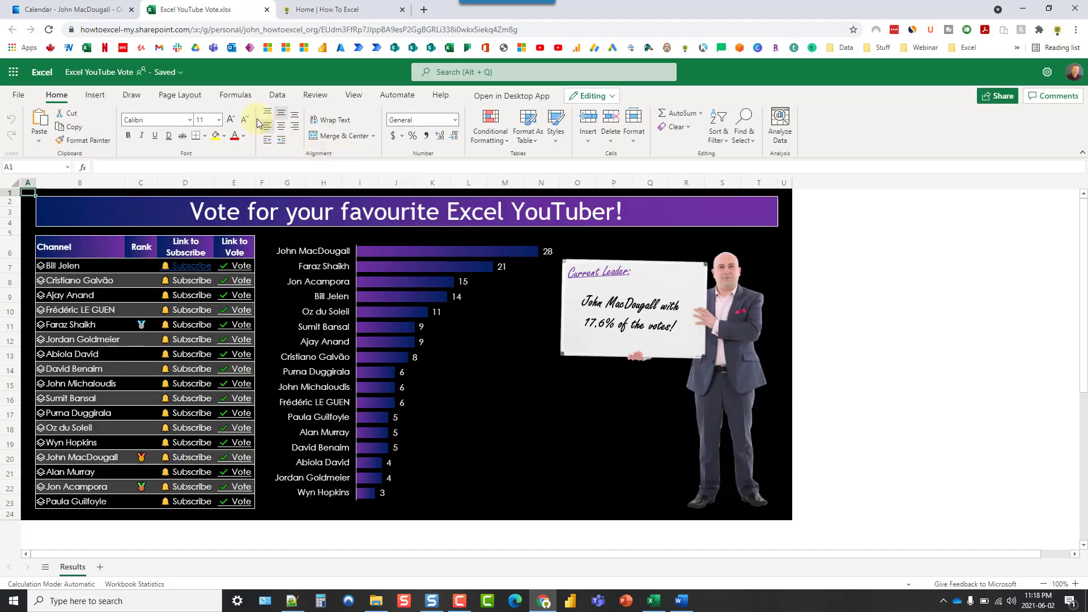
# - Return to the Outlook board tab, leaving the Excel YouTube Vote workbook open
pyautogui.click(68, 10)
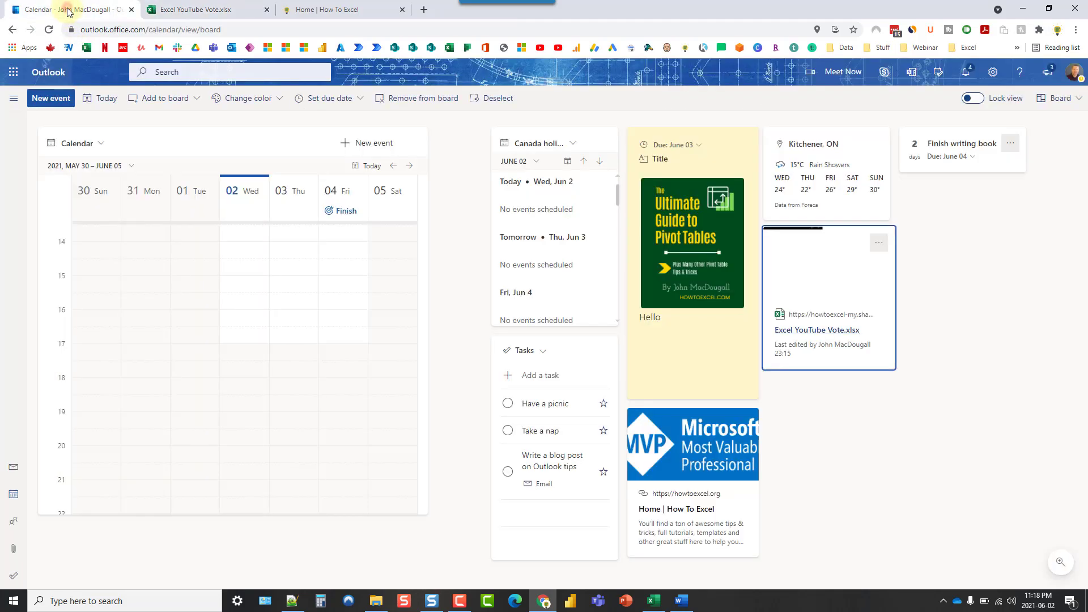
# - Add a Location card for the White House Visitor Center
pyautogui.click(165, 101)
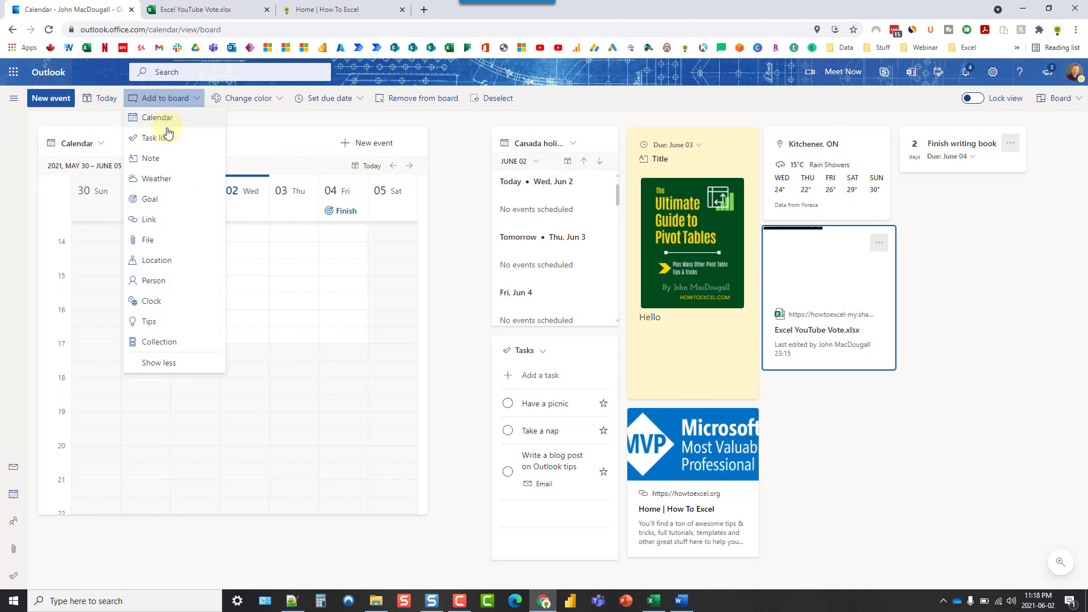
pyautogui.click(167, 262)
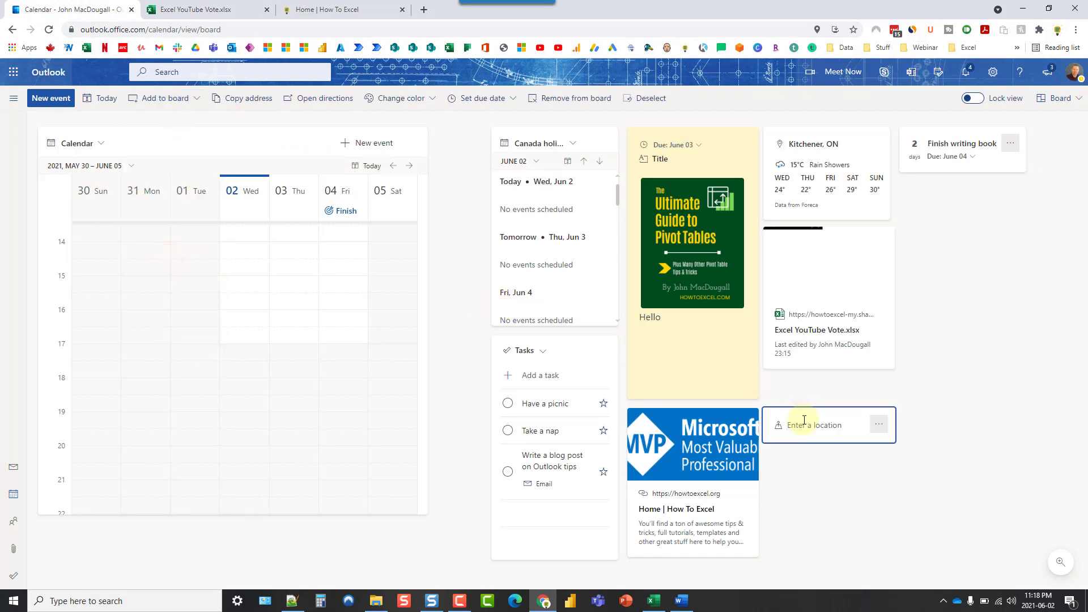
pyautogui.write('white house')
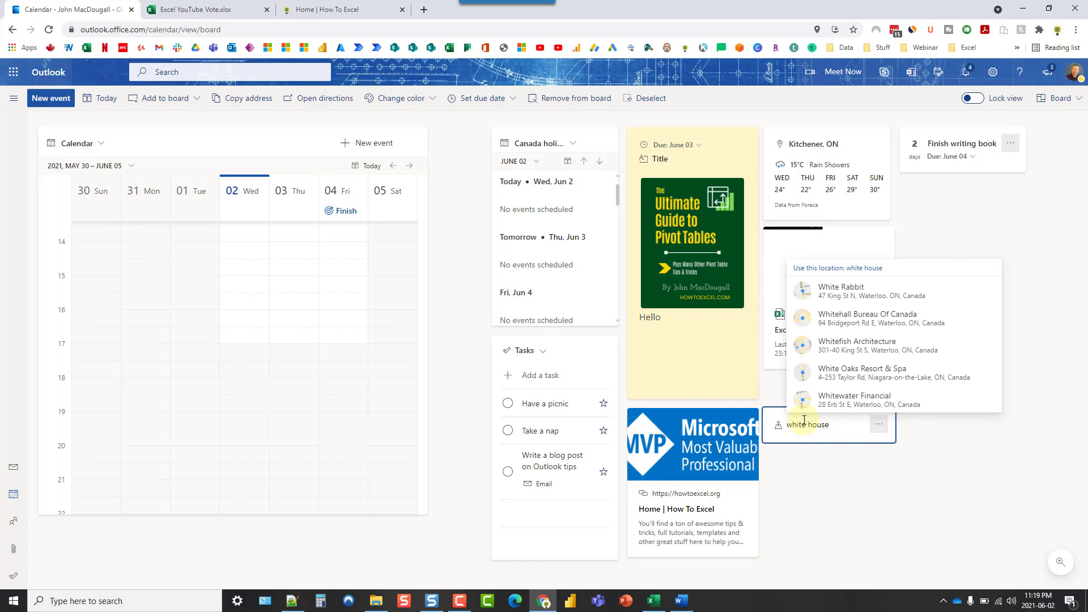
pyautogui.click(833, 292)
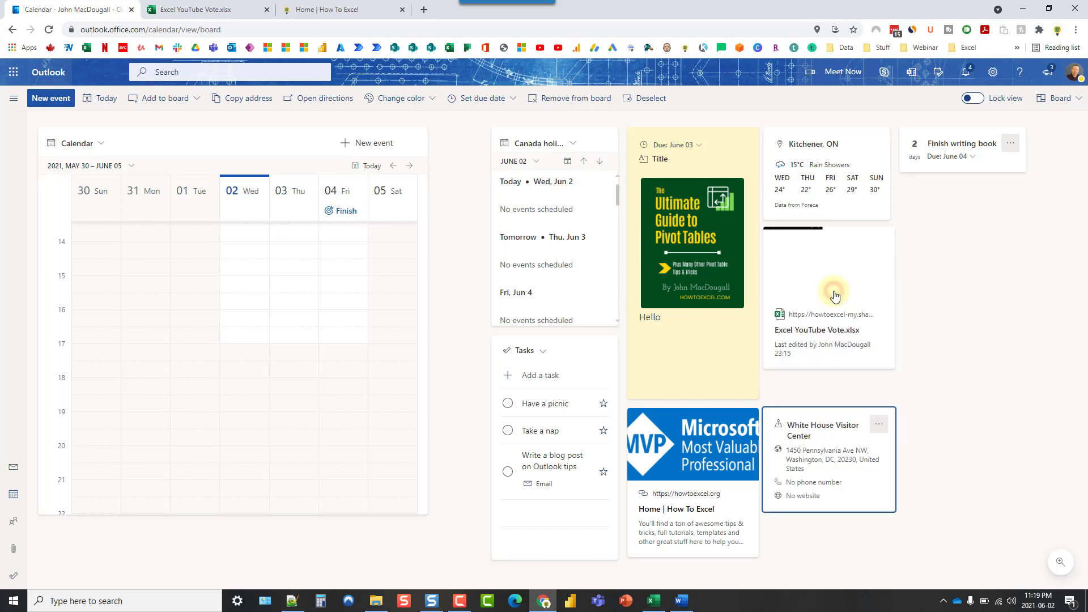
# - Add a Person card for the contact found by searching
pyautogui.click(178, 97)
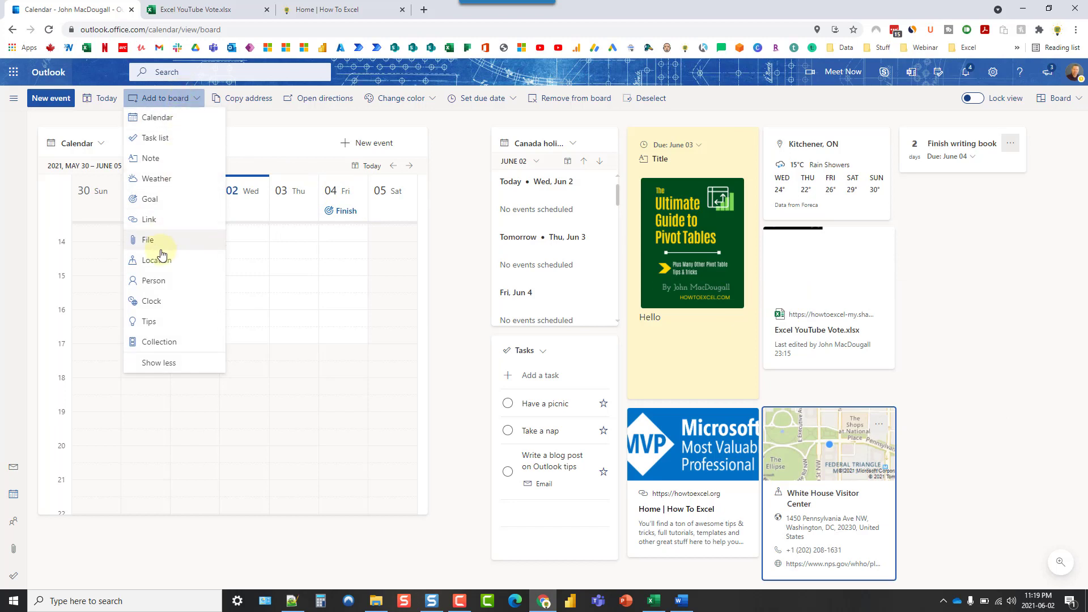
pyautogui.click(153, 281)
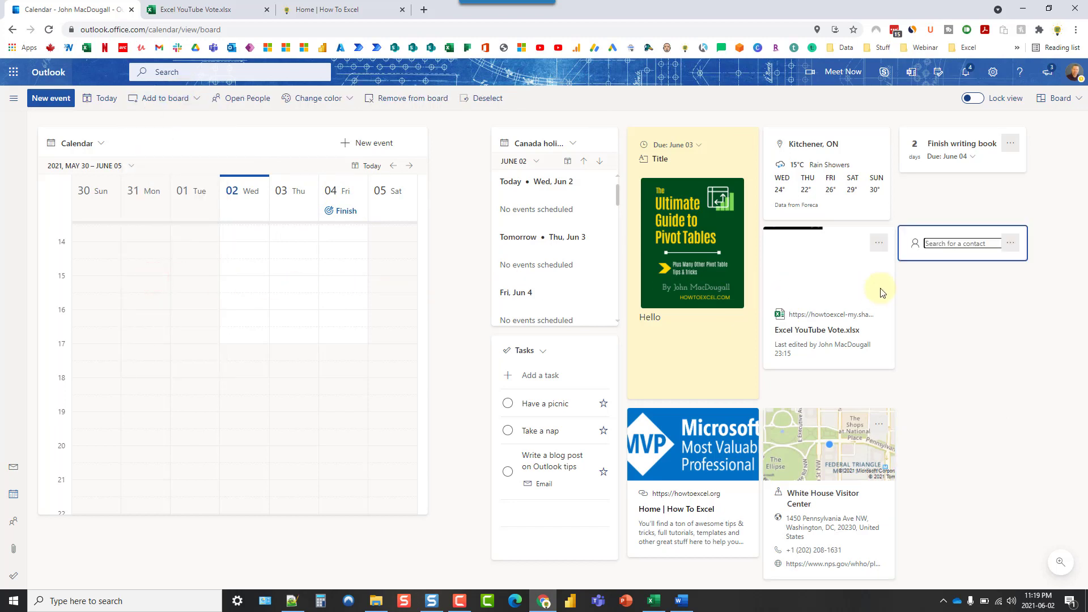
pyautogui.write('john')
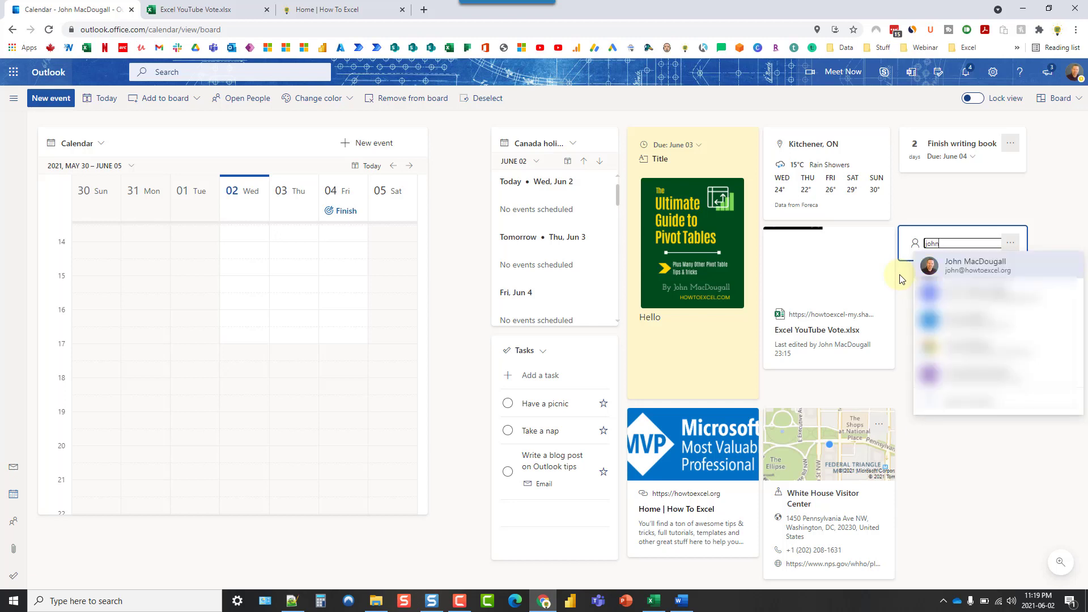
pyautogui.click(969, 266)
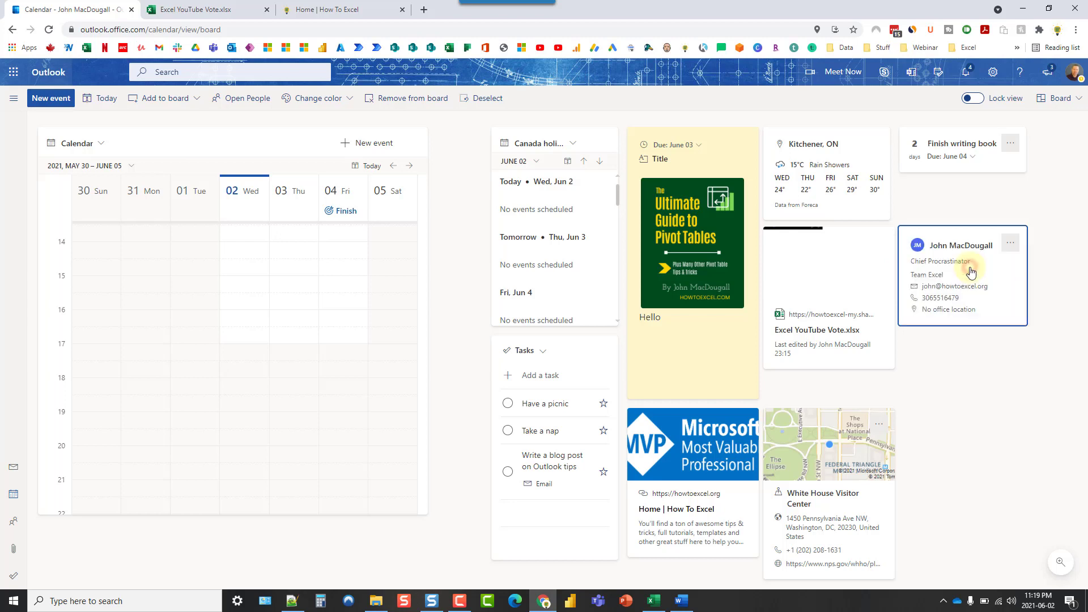
# - Add a Clock card showing London and Kitchener, Ontario times
pyautogui.click(176, 98)
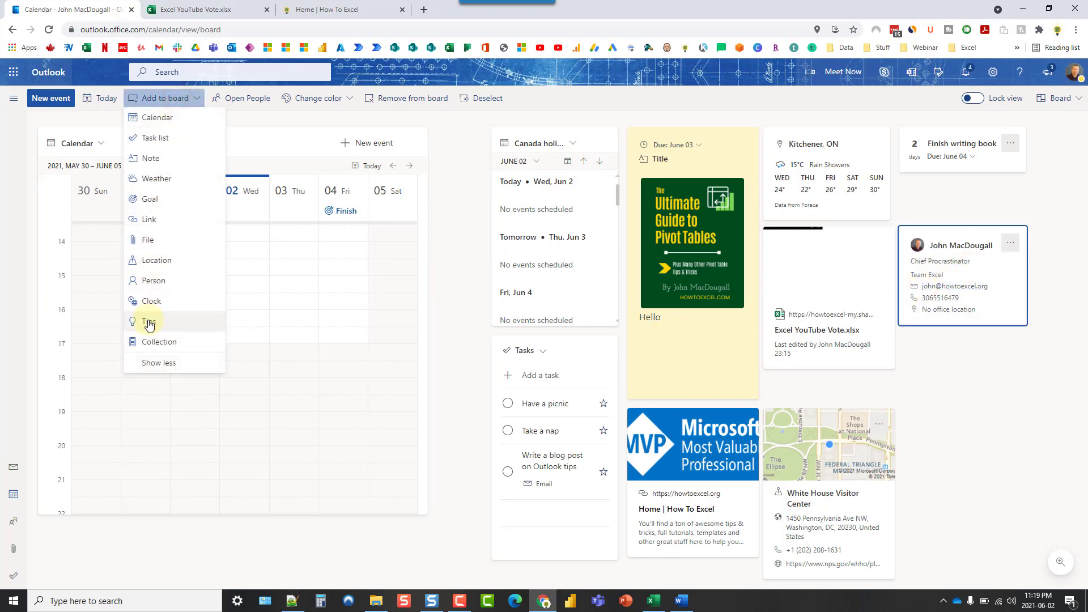
pyautogui.click(148, 301)
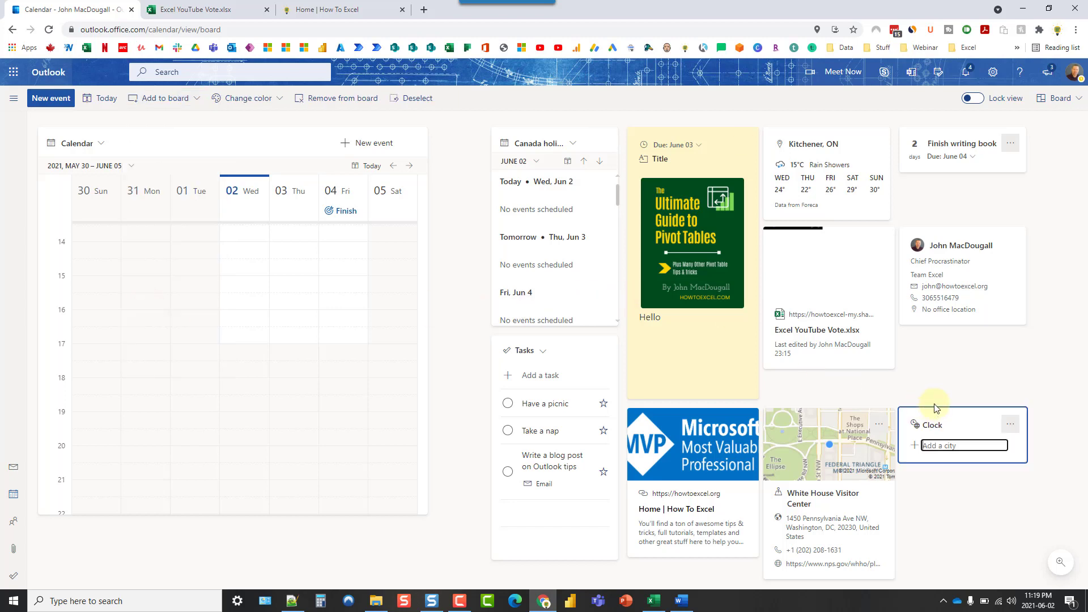
pyautogui.write('lon')
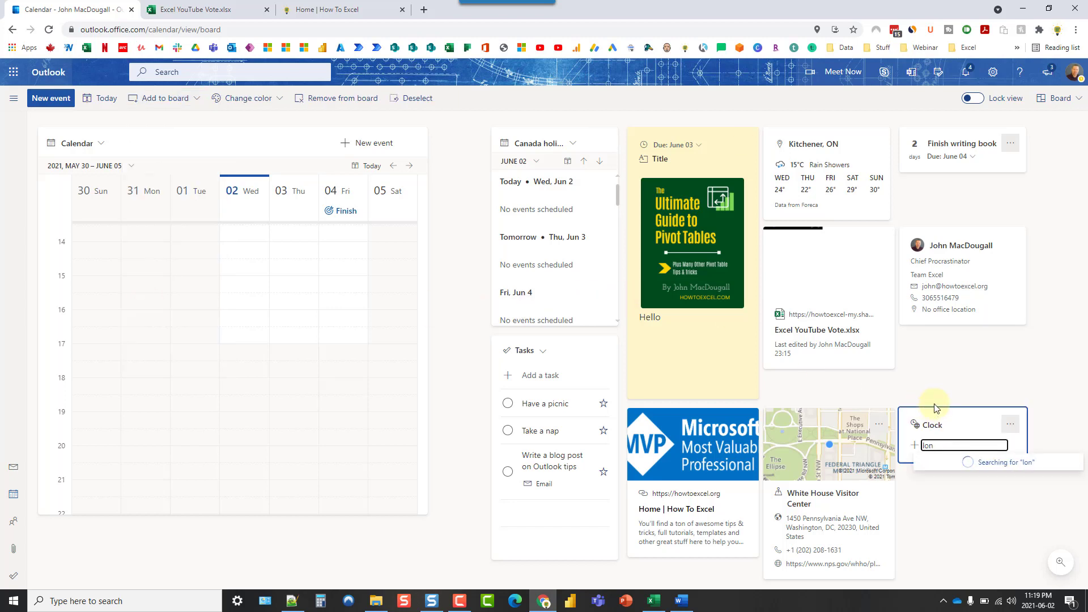
pyautogui.write('d')
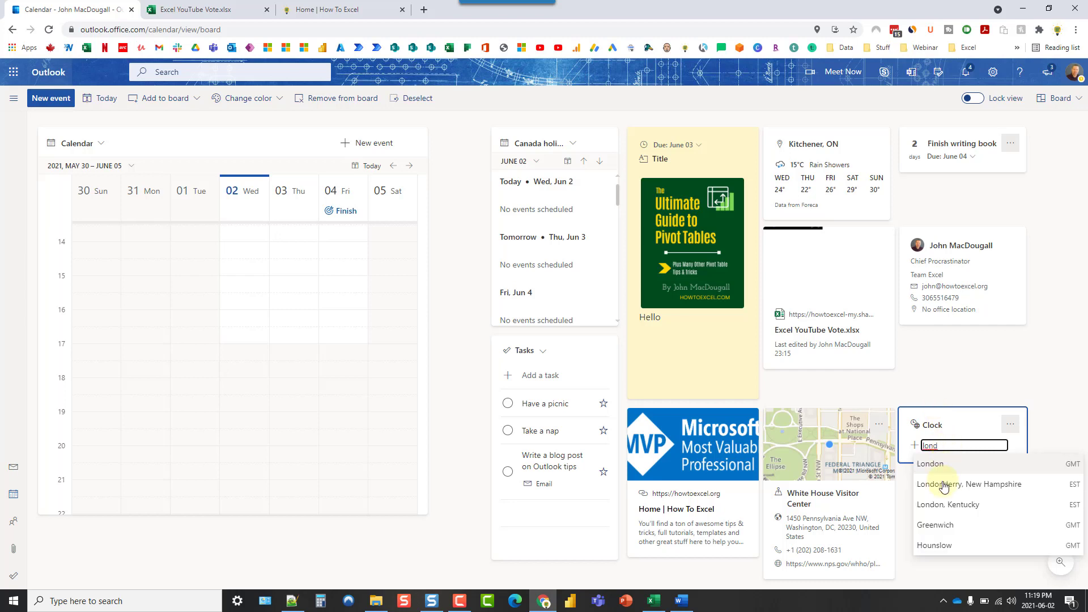
pyautogui.click(944, 480)
pyautogui.write('kitchener')
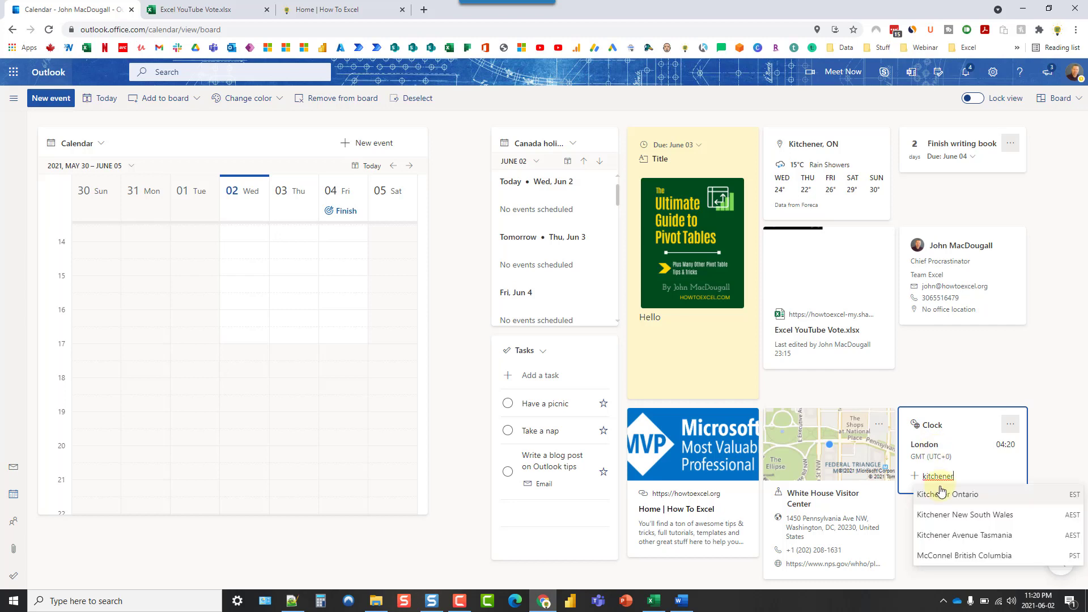
pyautogui.click(939, 490)
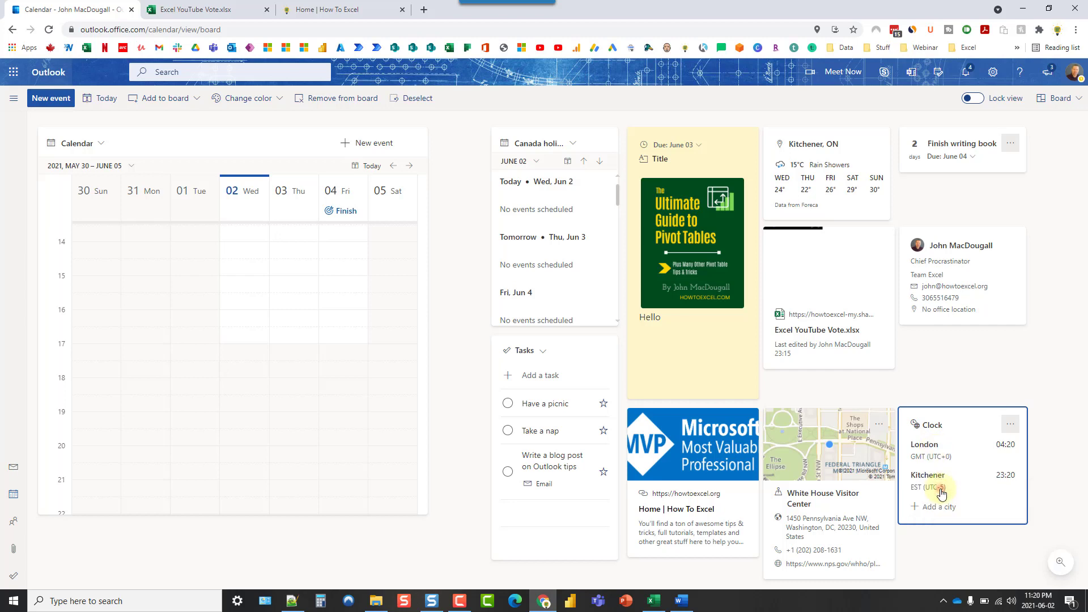
# - Add a Tips card beside the calendar and advance it to tip 3 of 3
pyautogui.click(164, 98)
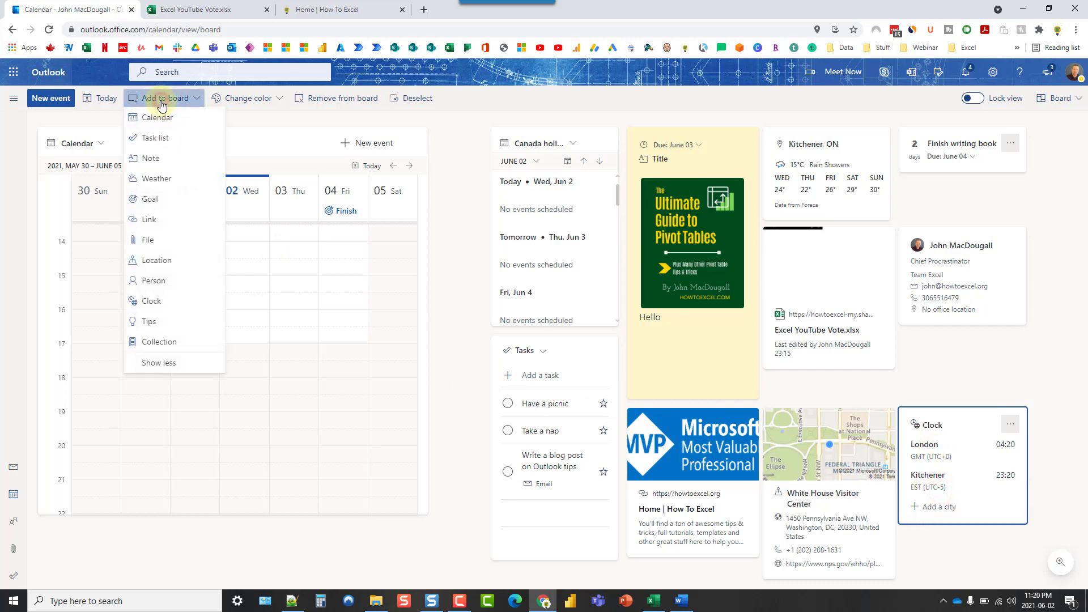
pyautogui.click(151, 320)
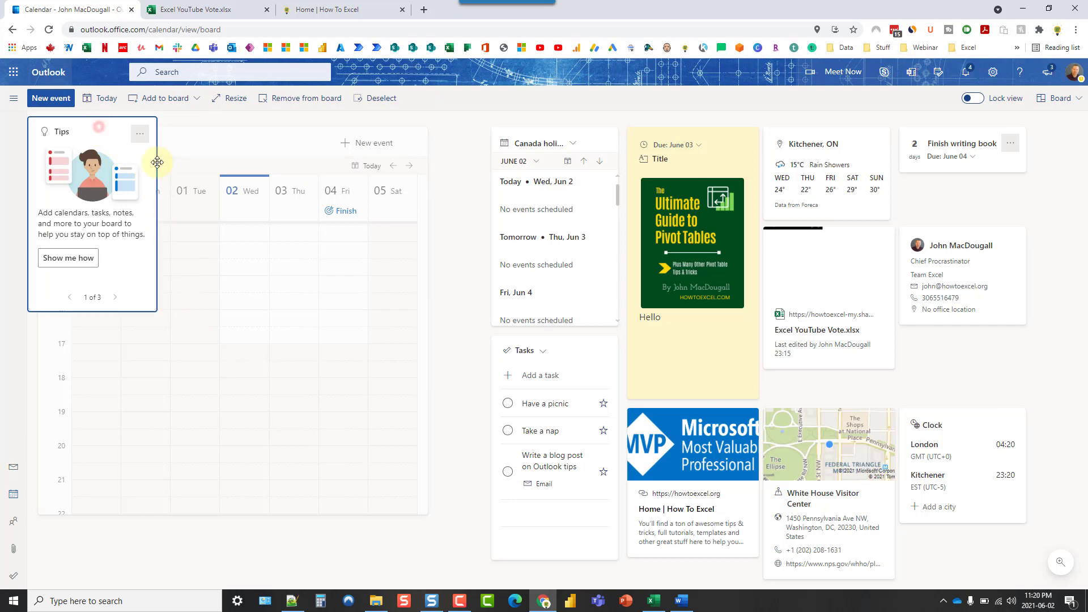
pyautogui.moveTo(99, 130); pyautogui.dragTo(493, 168)
pyautogui.click(512, 334)
pyautogui.click(514, 334)
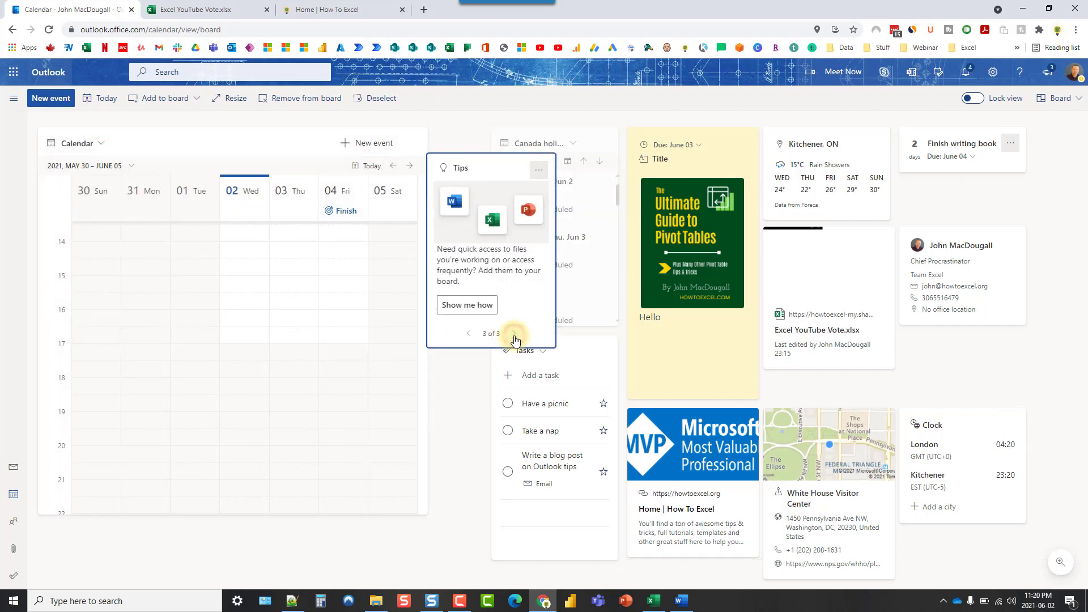
# - Add a new collection to the board and rearrange the Canada holidays card around it
pyautogui.click(142, 100)
pyautogui.click(164, 342)
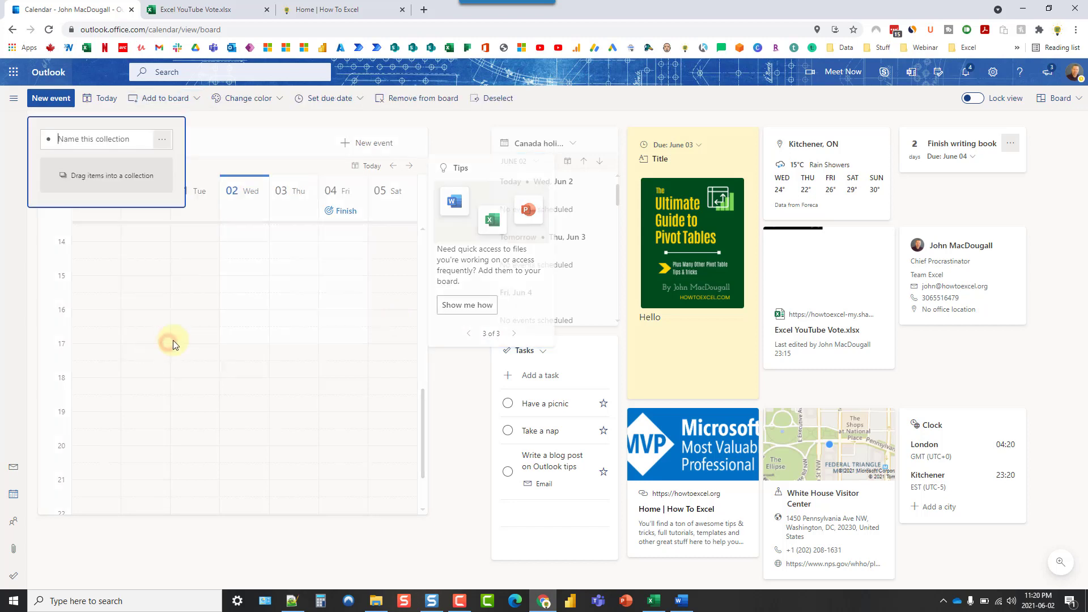
pyautogui.moveTo(113, 127); pyautogui.dragTo(531, 226)
pyautogui.moveTo(601, 308); pyautogui.dragTo(543, 404)
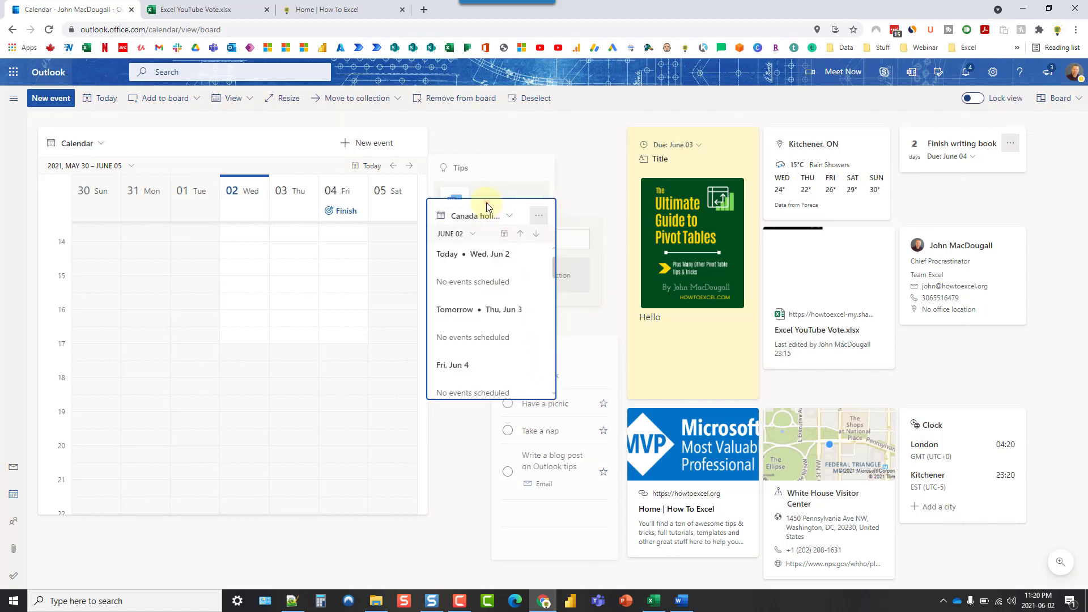
pyautogui.moveTo(487, 208); pyautogui.dragTo(538, 231)
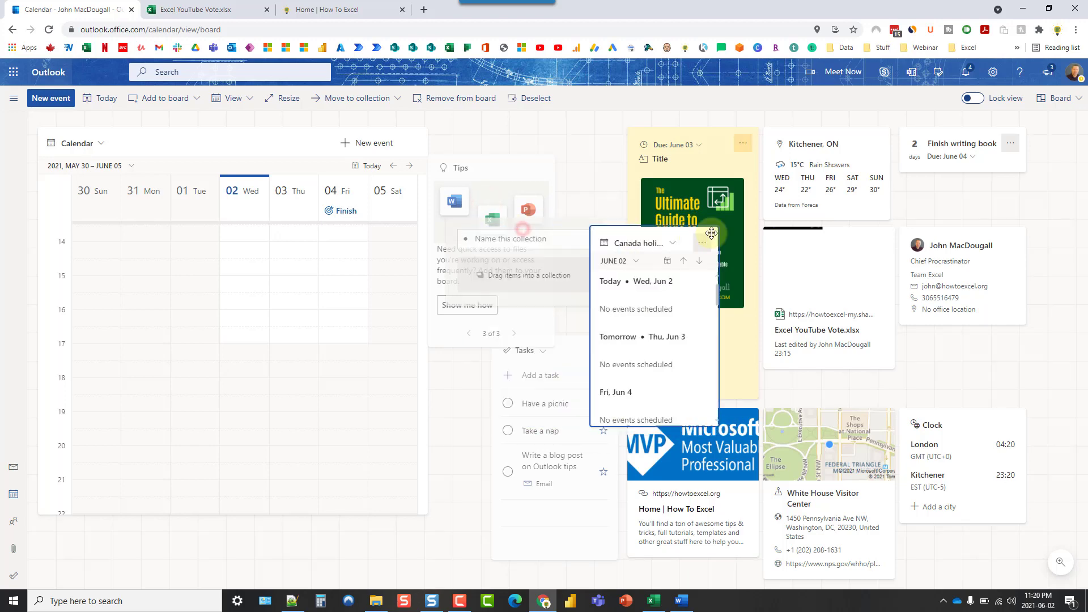
# - Put the yellow pivot-table book note and the Kitchener weather card into the collection, then shift it right
pyautogui.click(558, 229)
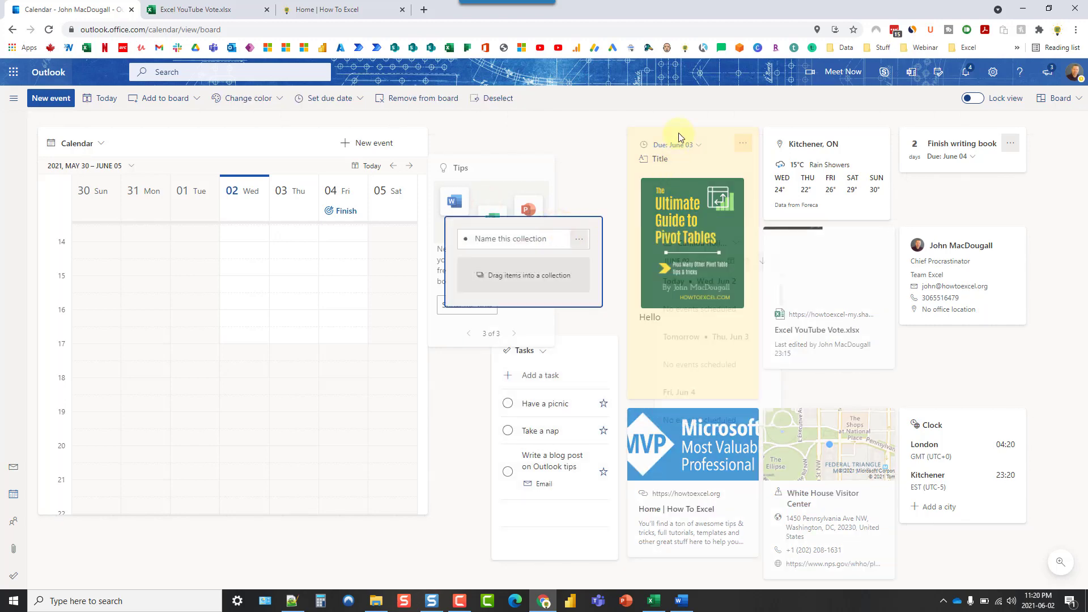
pyautogui.moveTo(679, 137); pyautogui.dragTo(517, 272)
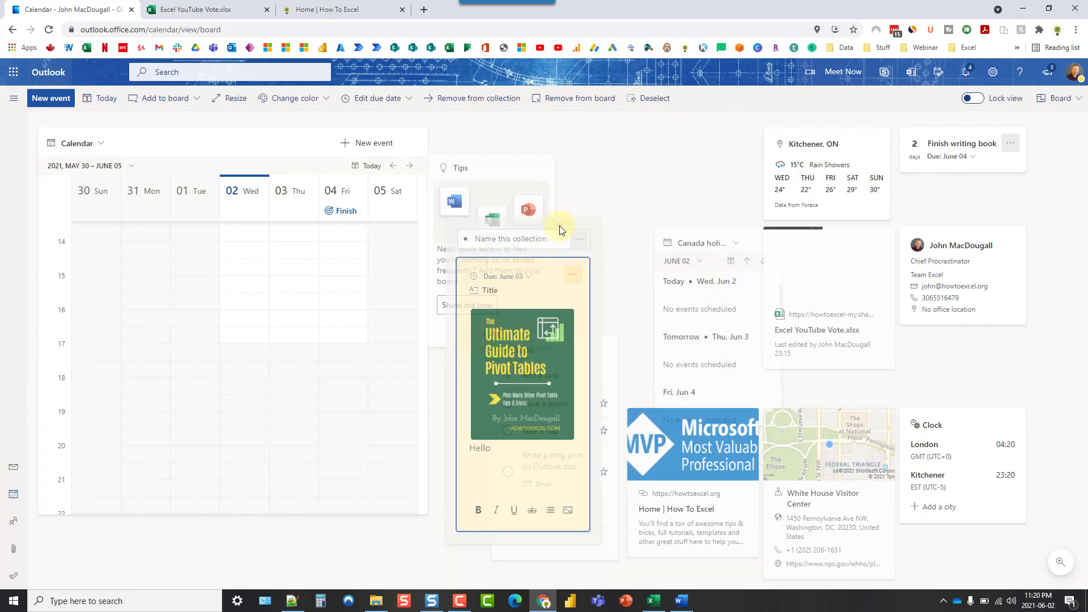
pyautogui.moveTo(559, 229); pyautogui.dragTo(650, 138)
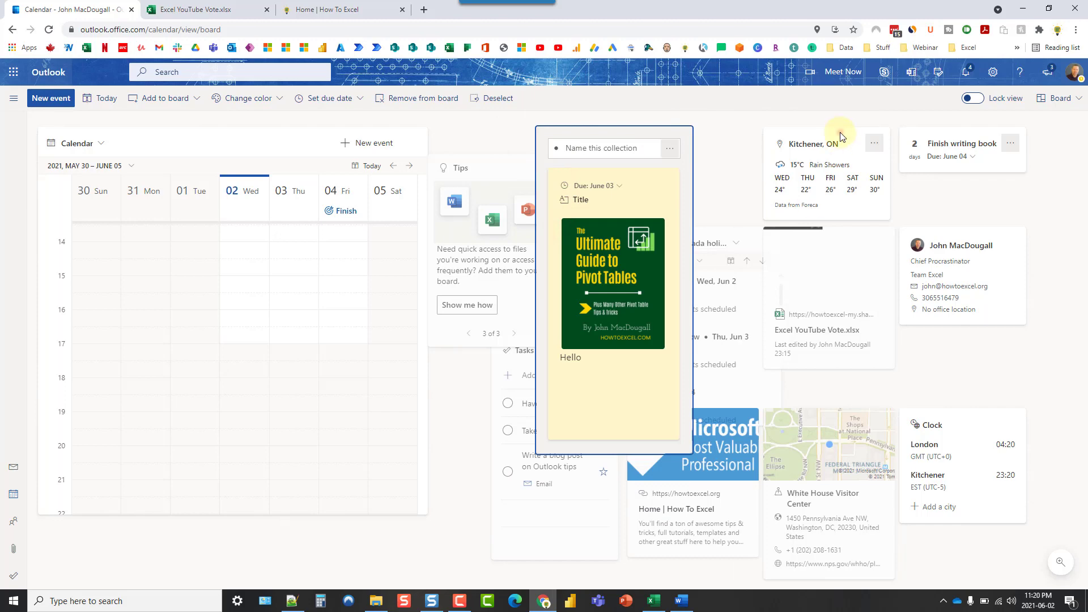
pyautogui.moveTo(842, 137); pyautogui.dragTo(617, 183)
pyautogui.click(605, 132)
pyautogui.moveTo(707, 182); pyautogui.dragTo(728, 141)
# - Remove the contact card and the Clock card from the board
pyautogui.click(941, 235)
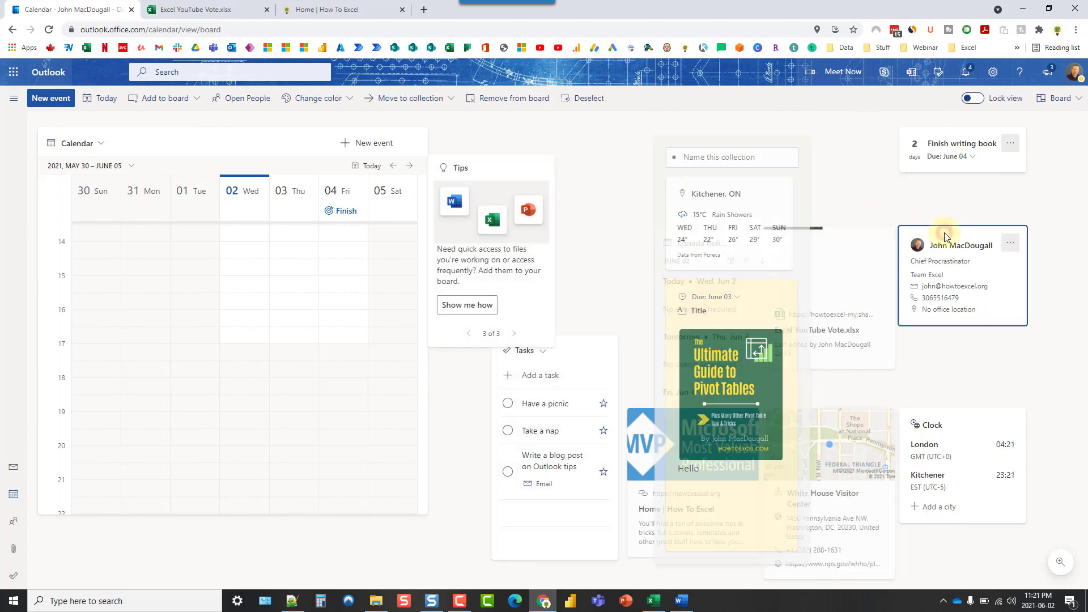
pyautogui.click(966, 420)
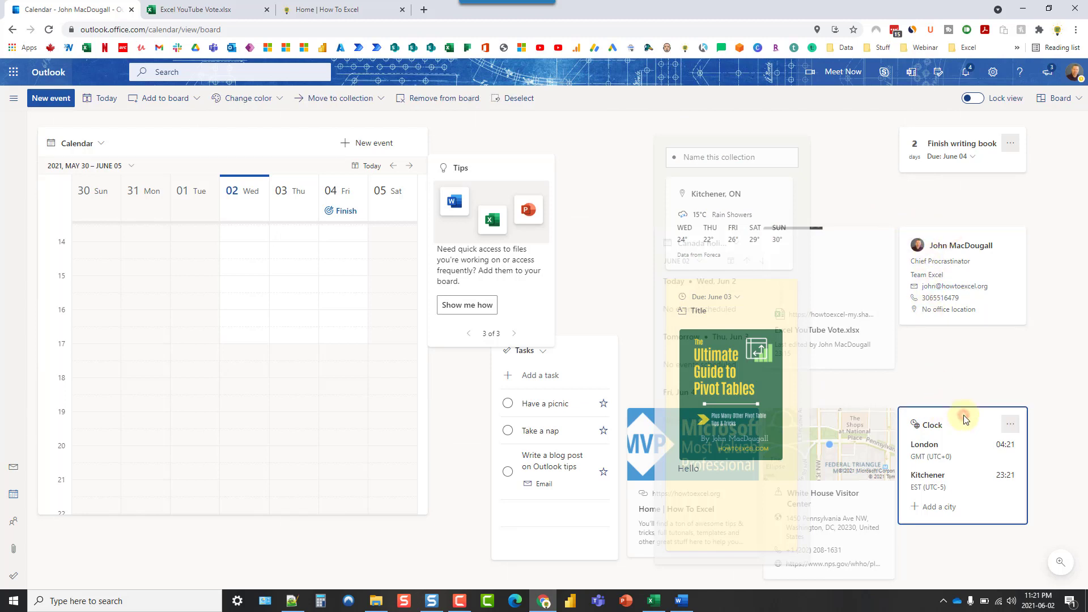
pyautogui.keyDown('ctrl'); pyautogui.click(986, 237); pyautogui.keyUp('ctrl')
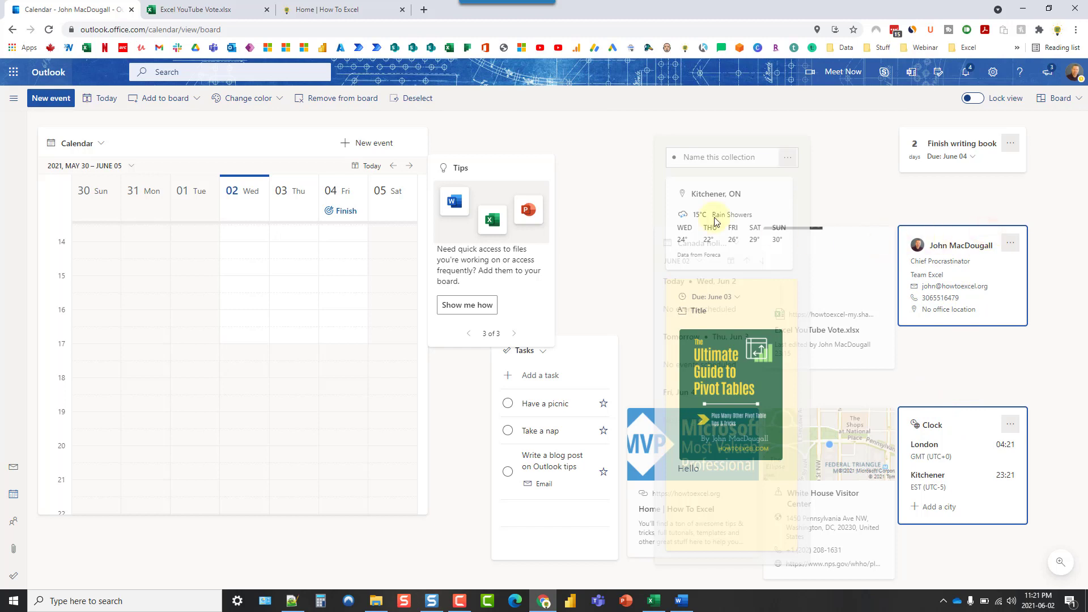
pyautogui.click(332, 102)
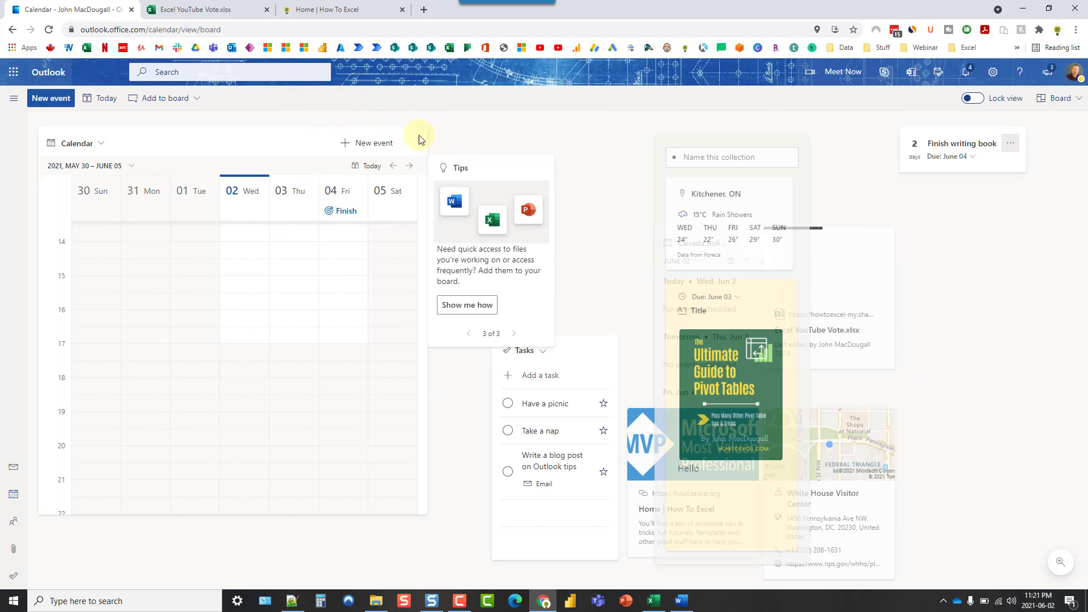
# - Move the weather-and-note collection to the board's right edge, then toggle Lock view on and off
pyautogui.click(595, 172)
pyautogui.moveTo(675, 143); pyautogui.dragTo(934, 198)
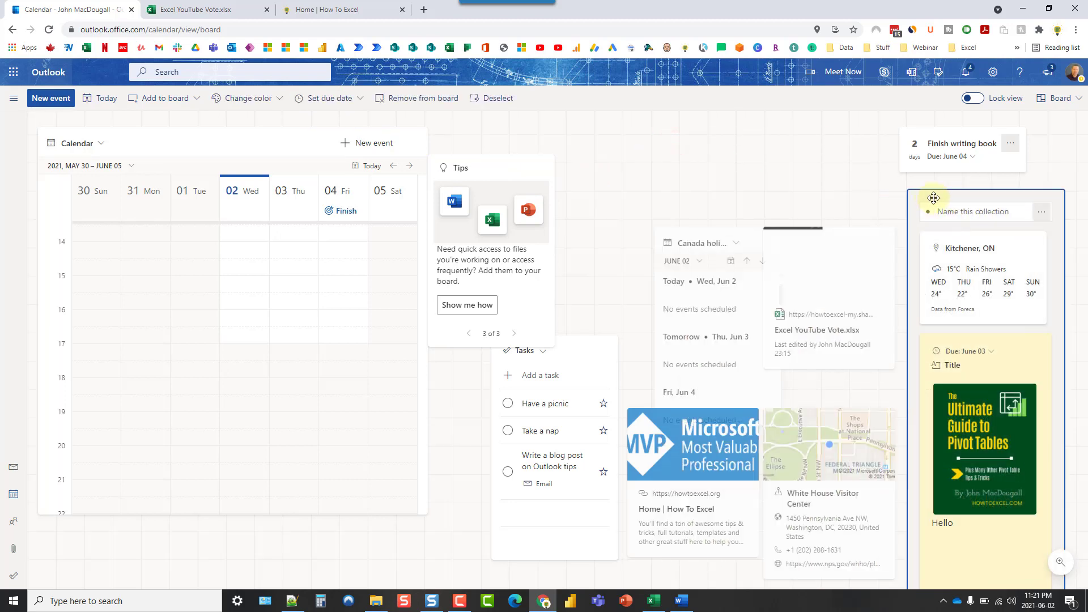
pyautogui.click(963, 102)
pyautogui.click(923, 193)
pyautogui.click(872, 238)
pyautogui.click(795, 245)
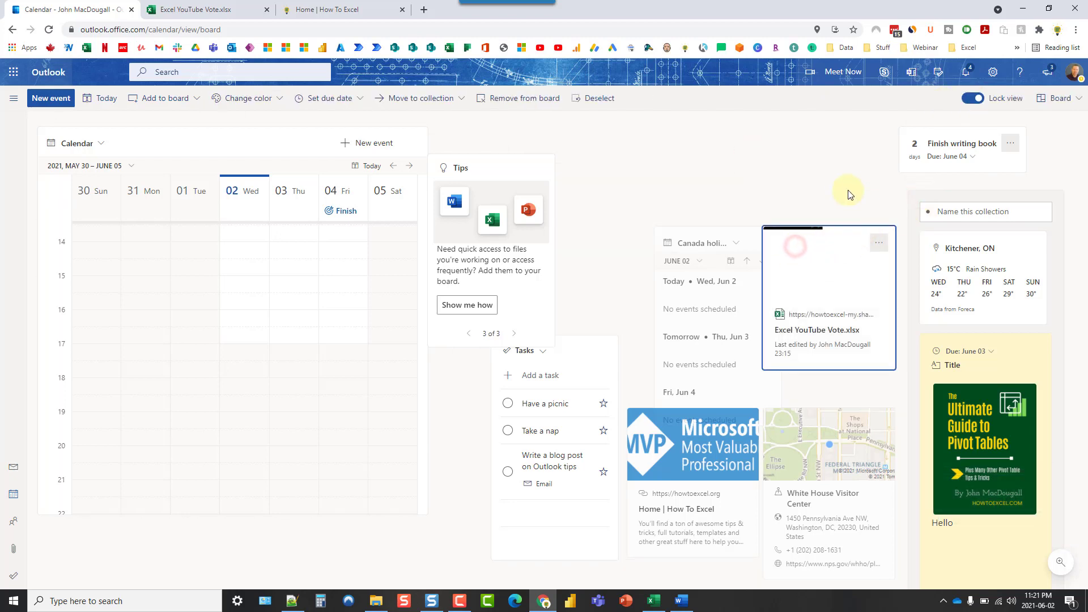
pyautogui.click(968, 99)
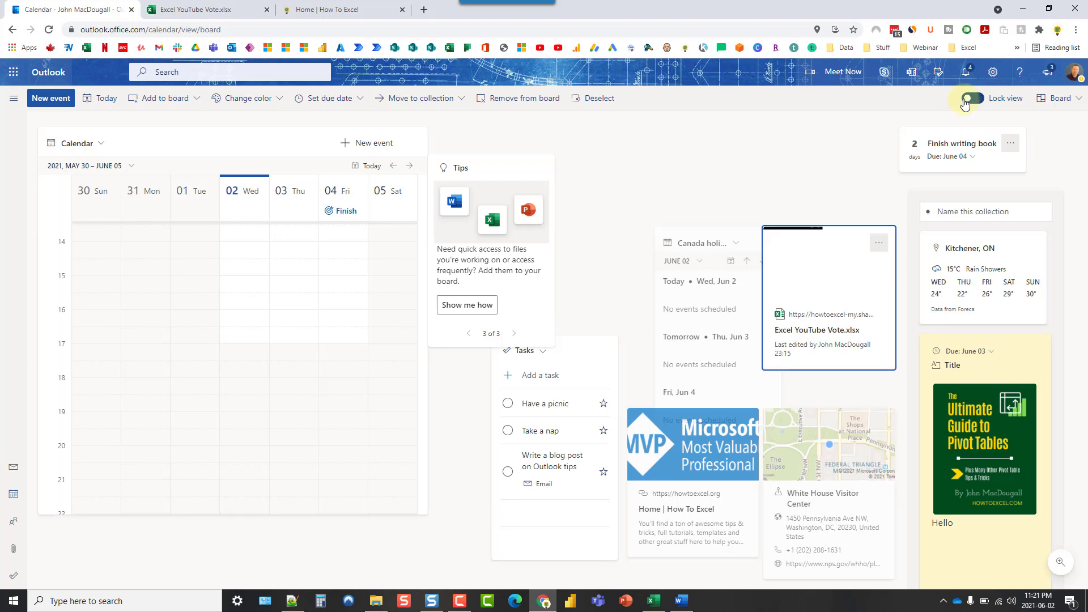
pyautogui.scroll(2, 617, 185)
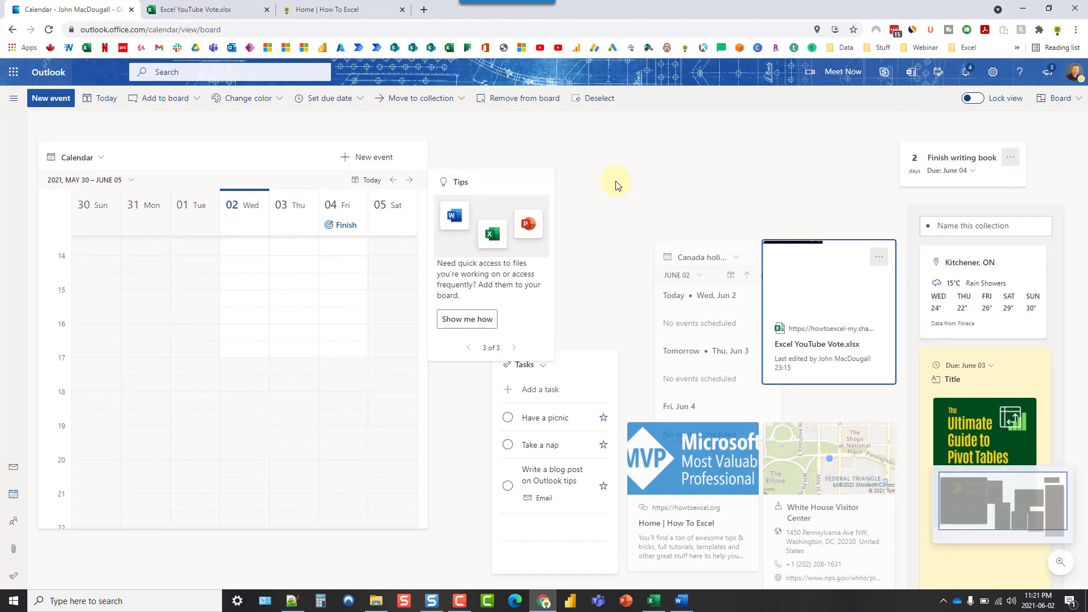
pyautogui.scroll(4, 617, 186)
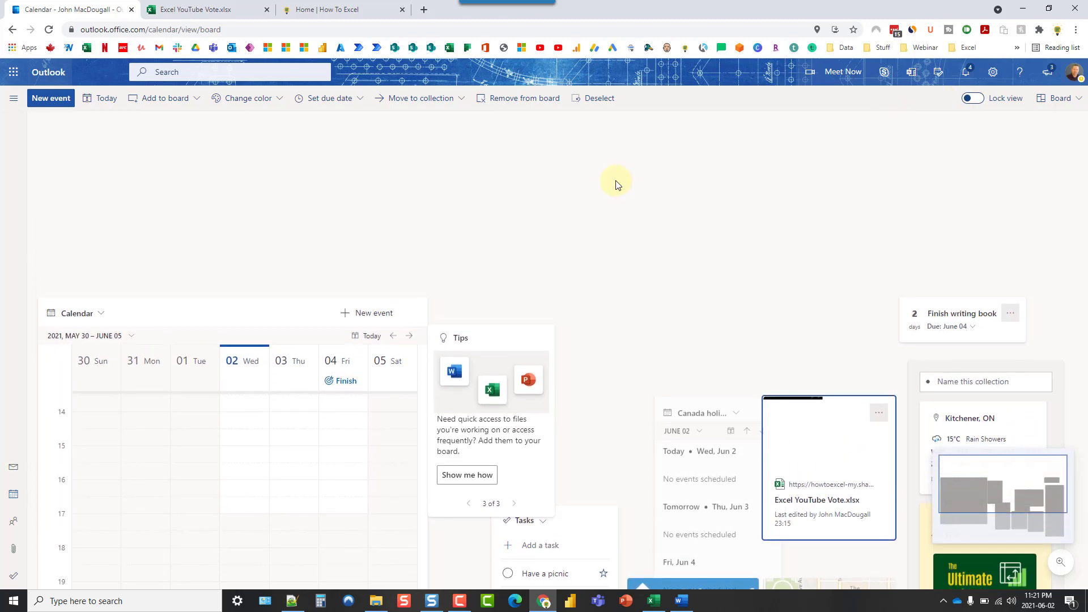
pyautogui.scroll(3, 616, 186)
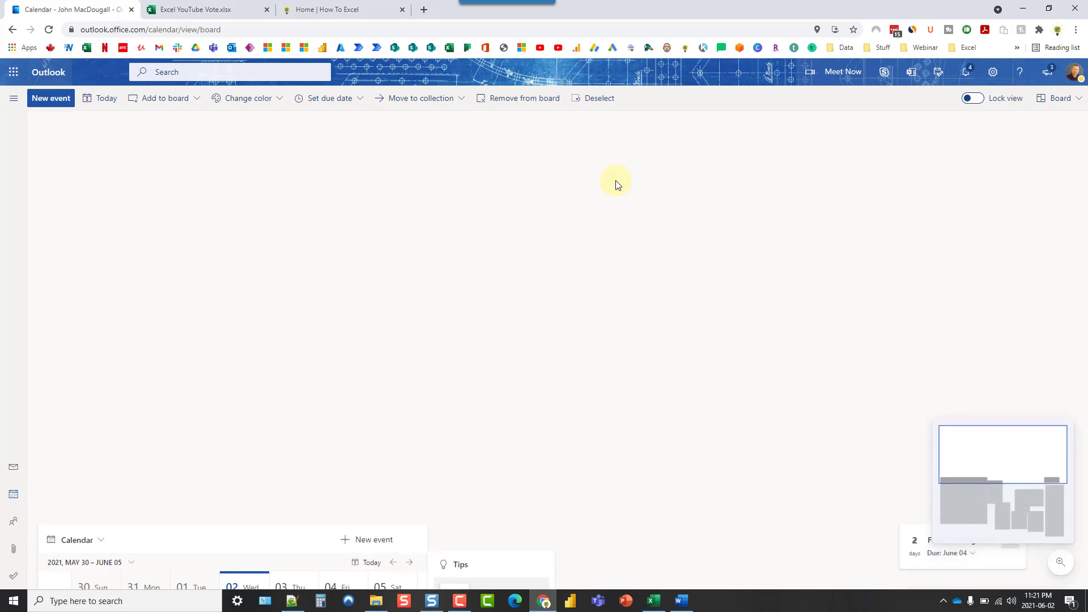
pyautogui.scroll(3, 617, 182)
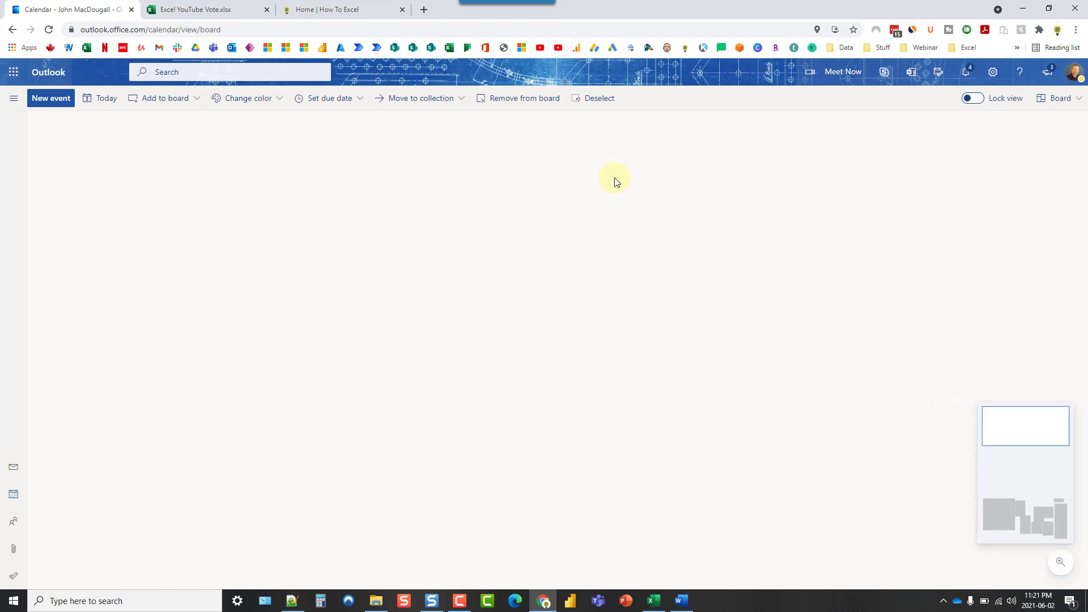
pyautogui.scroll(3, 617, 179)
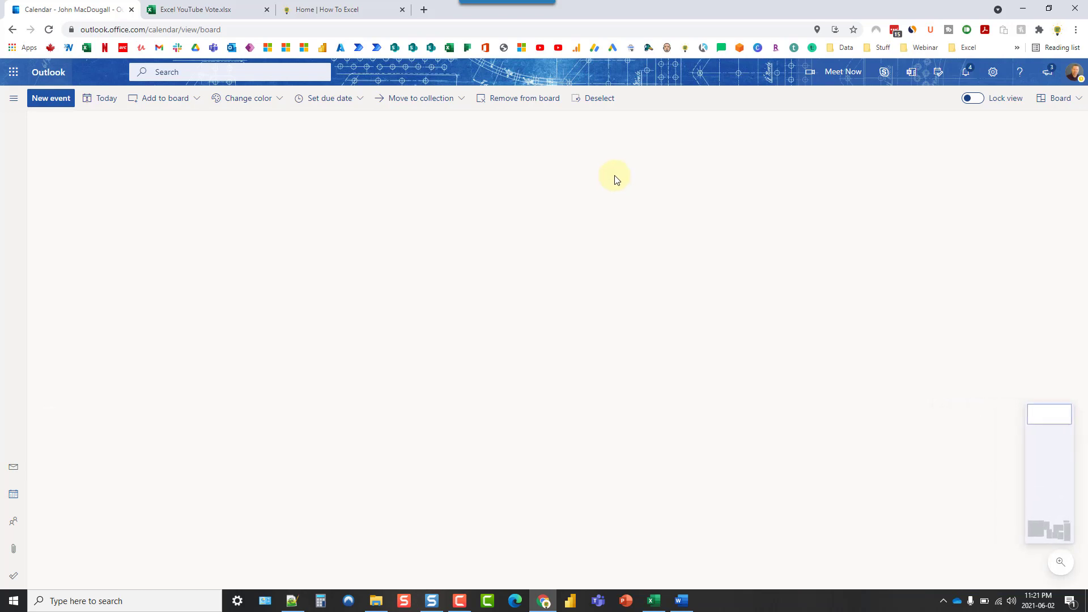
pyautogui.scroll(1, 616, 179)
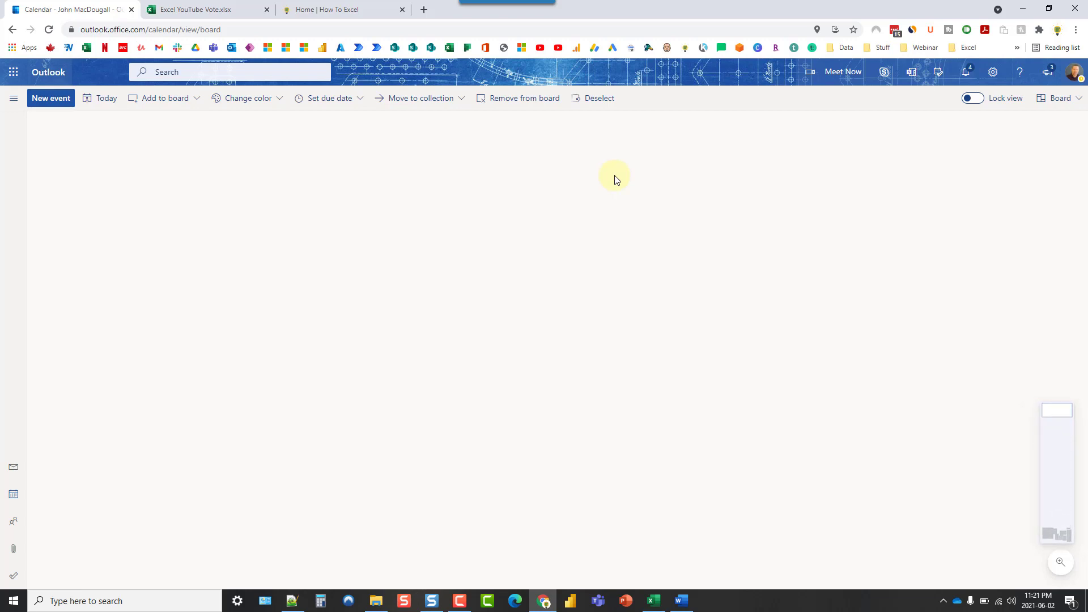
pyautogui.scroll(-4, 616, 189)
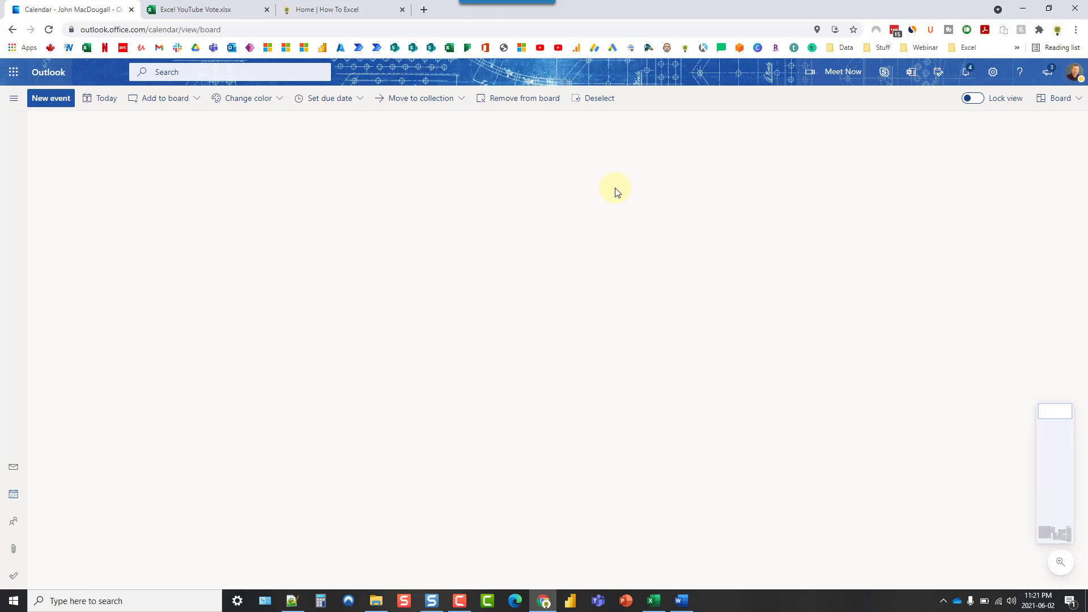
pyautogui.scroll(-4, 616, 189)
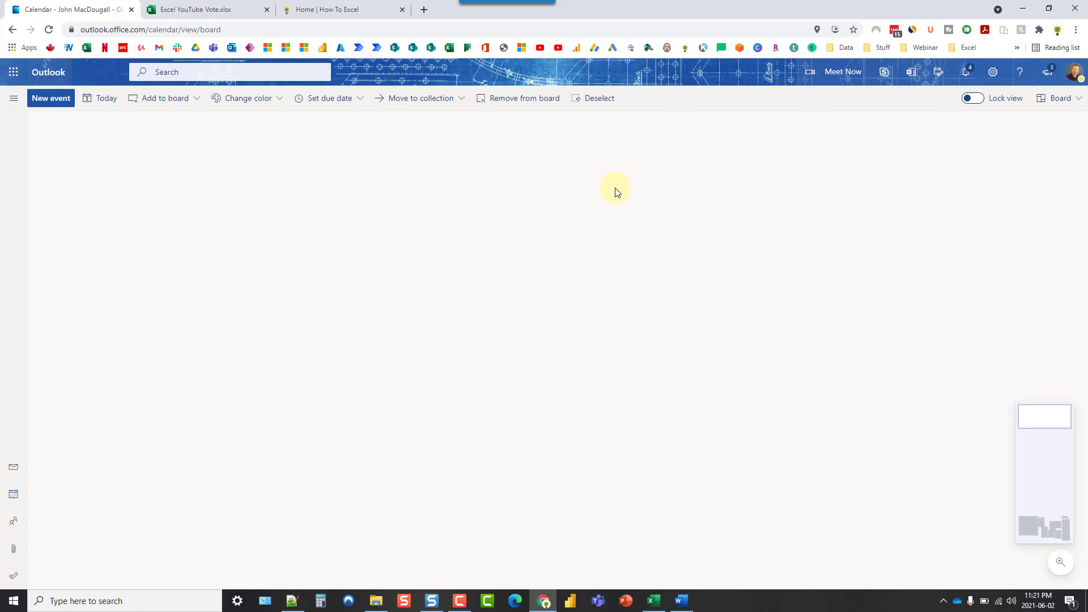
pyautogui.scroll(-4, 617, 191)
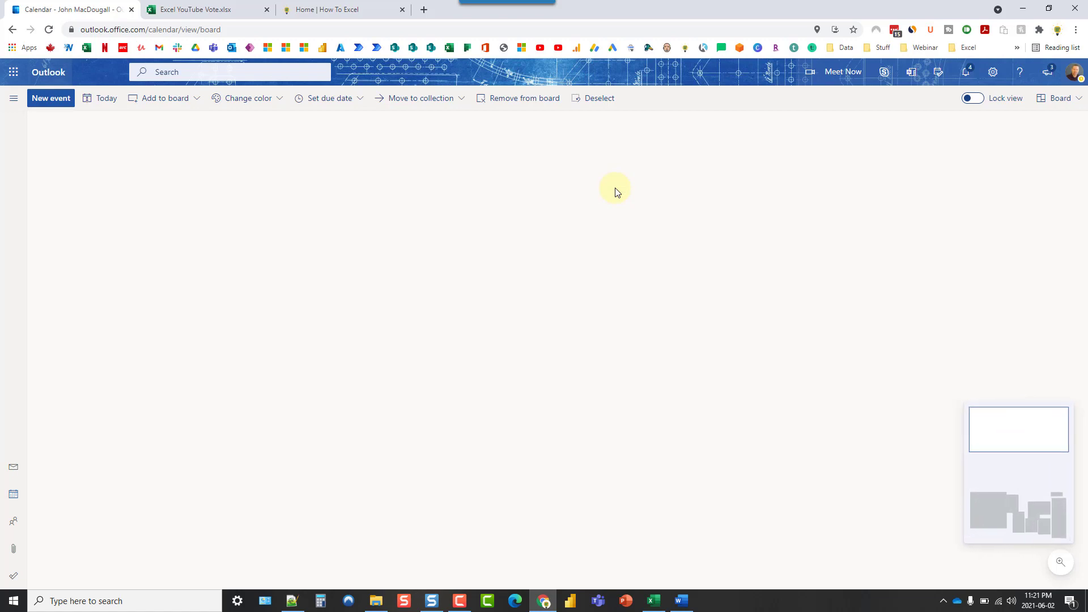
pyautogui.scroll(-10, 611, 224)
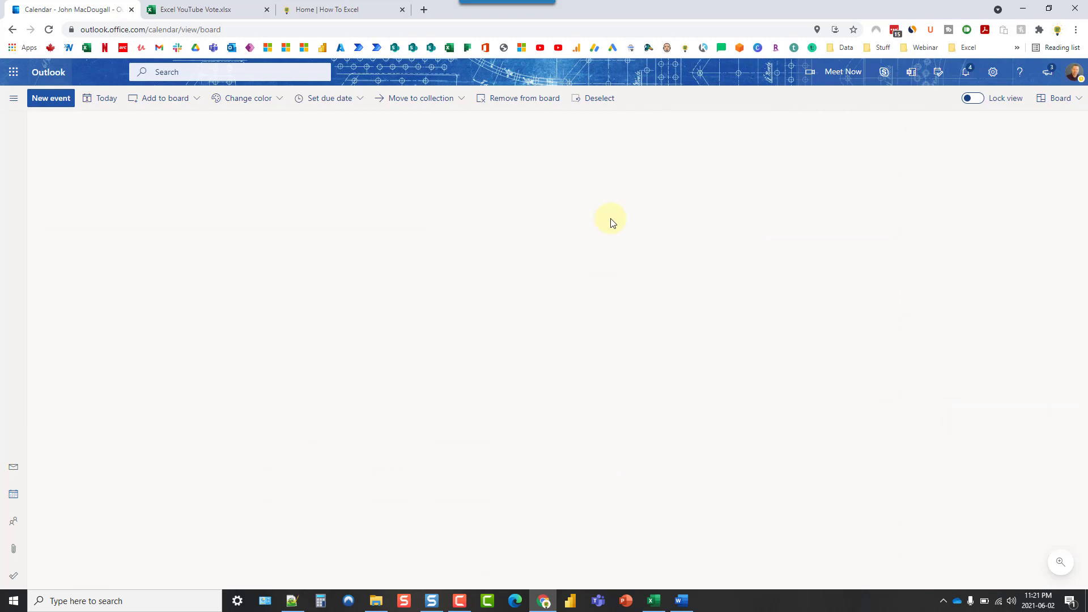
pyautogui.scroll(10, 611, 222)
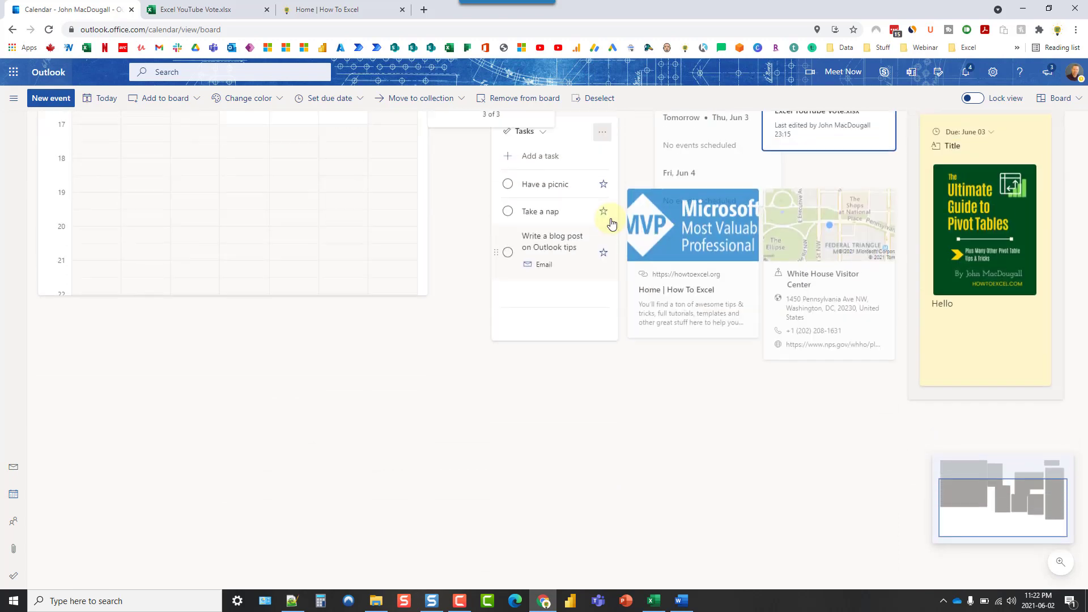
pyautogui.click(610, 218)
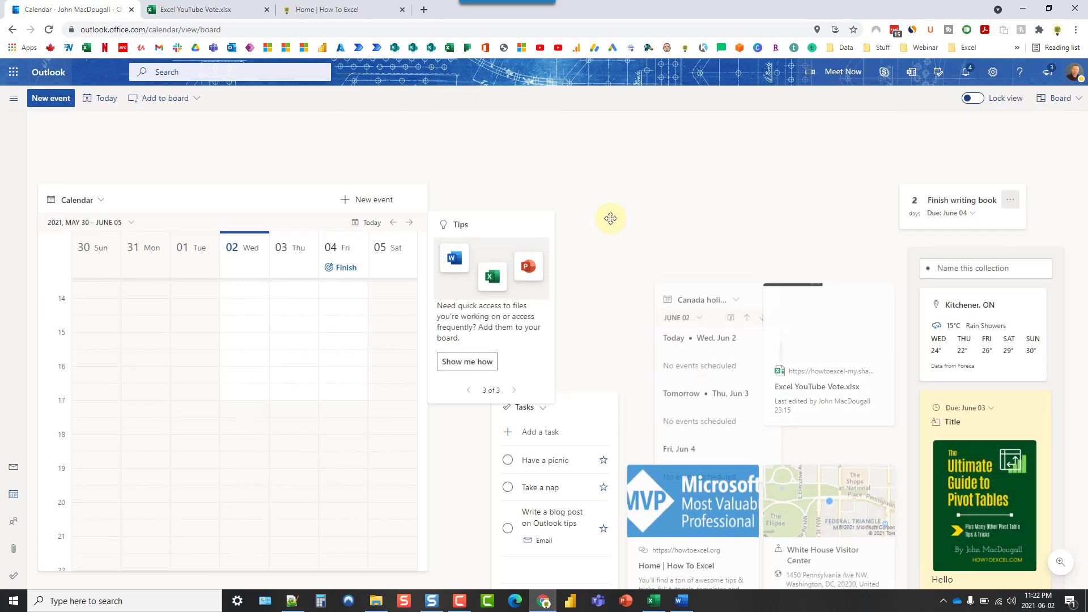